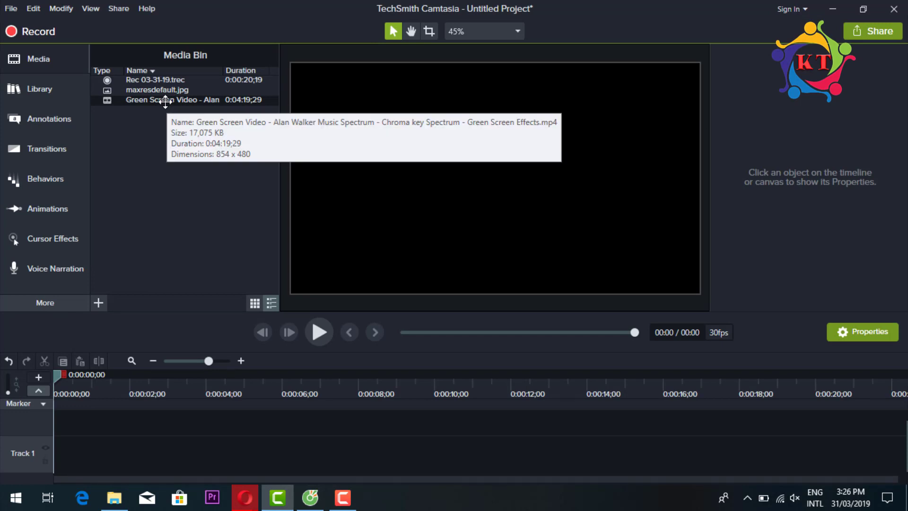
# Step: Play a preview of the Green Screen Video - Alan Walker Music Spectrum clip from the media bin
pyautogui.doubleClick(165, 100)
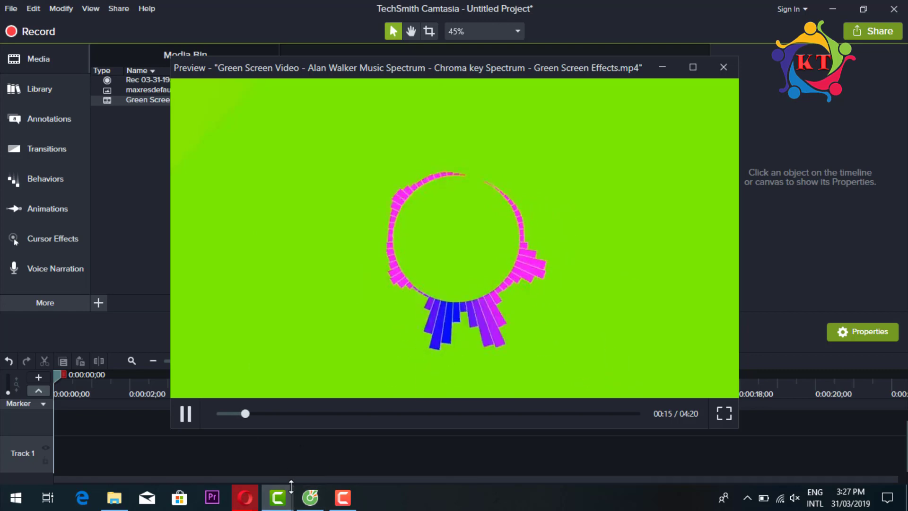
# Step: Switch to the Cốc Cốc browser and search YouTube for "screen green"
pyautogui.moveTo(246, 503)
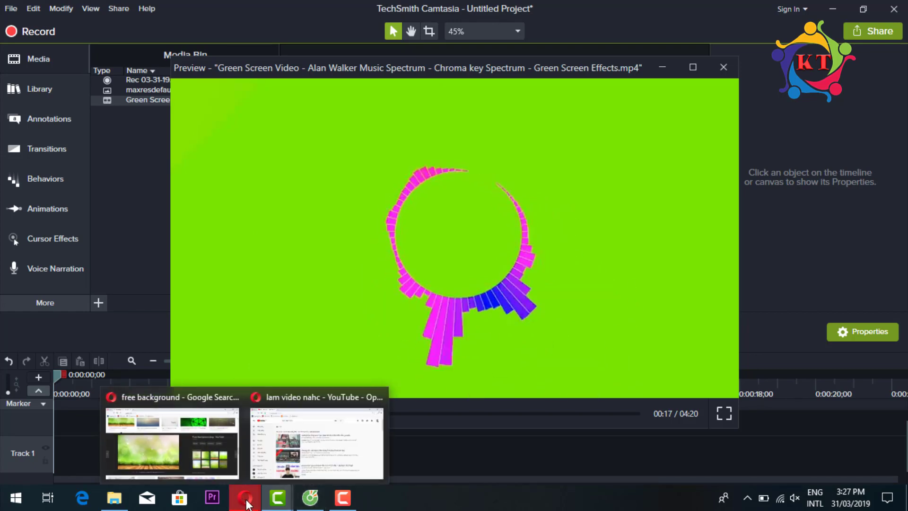
pyautogui.click(311, 501)
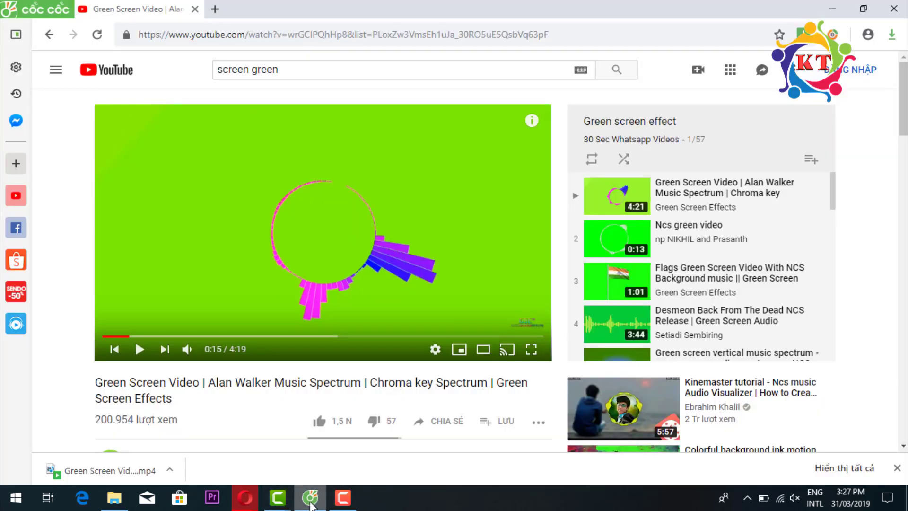
pyautogui.click(291, 70)
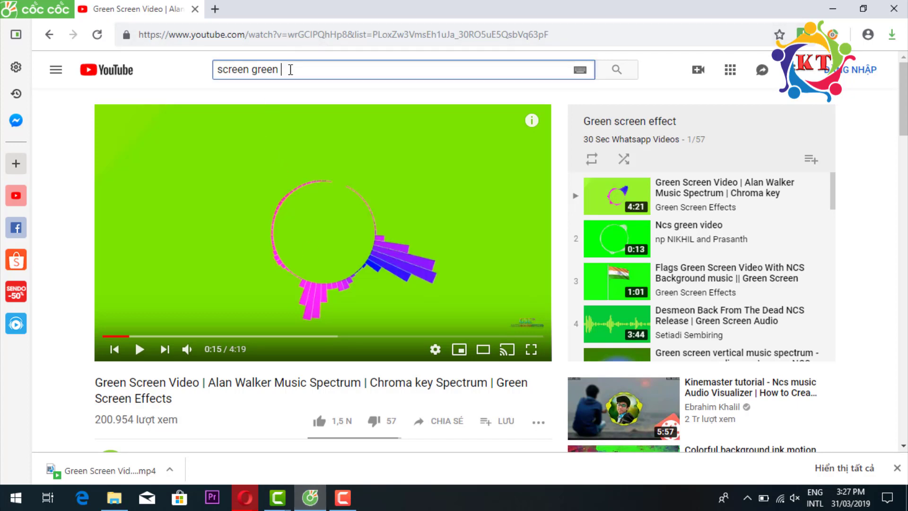
pyautogui.press('Return')
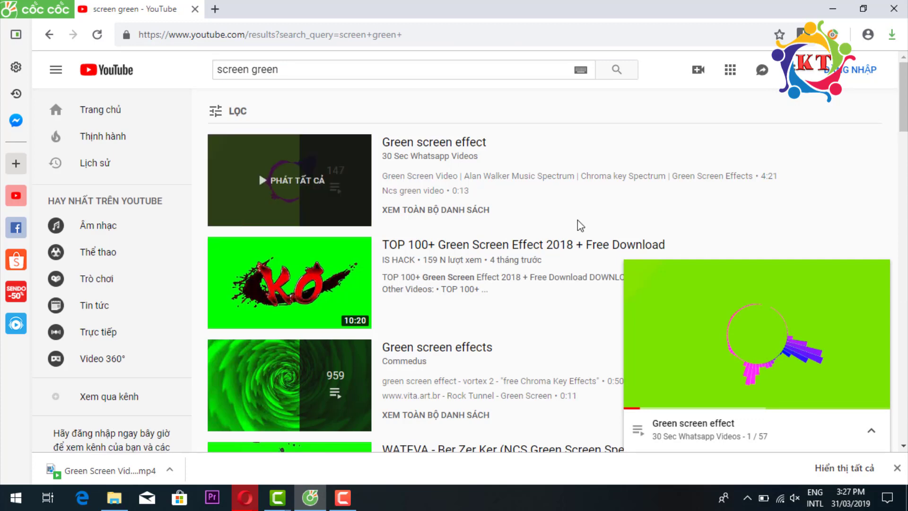
# Step: Open the "Green screen effect" playlist and browse its videos to "Feel good music spectrum effect - NCS music spectrum effect"
pyautogui.click(274, 194)
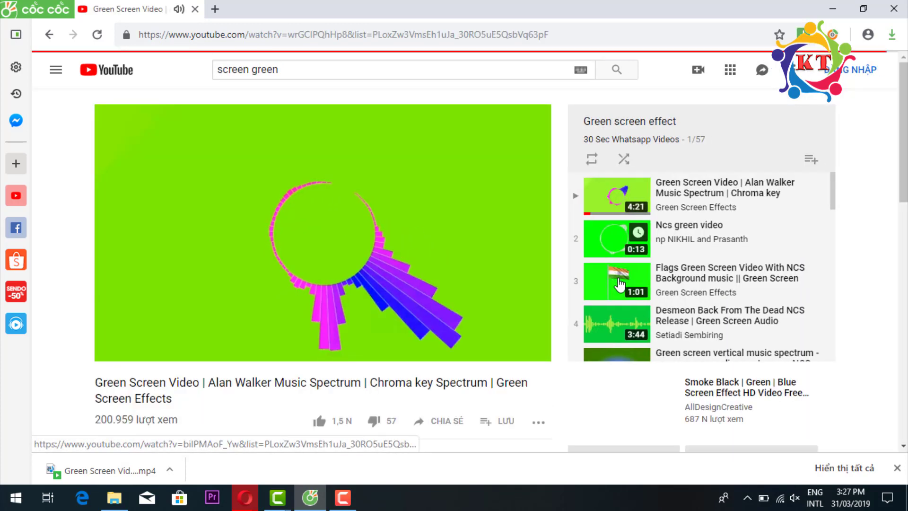
pyautogui.click(620, 283)
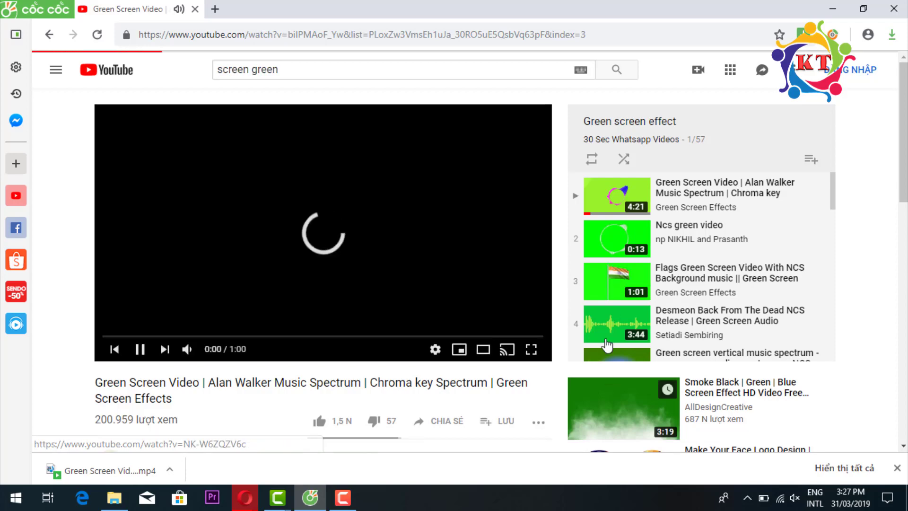
pyautogui.click(605, 325)
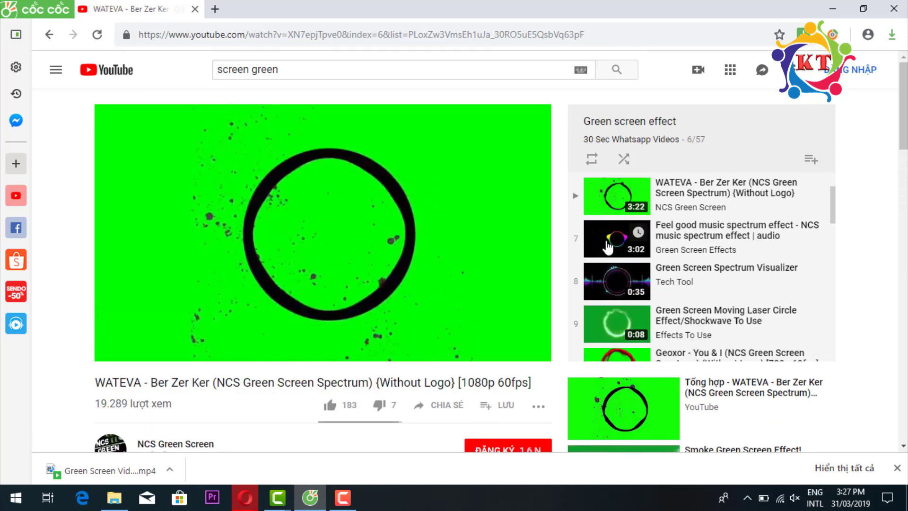
pyautogui.click(610, 246)
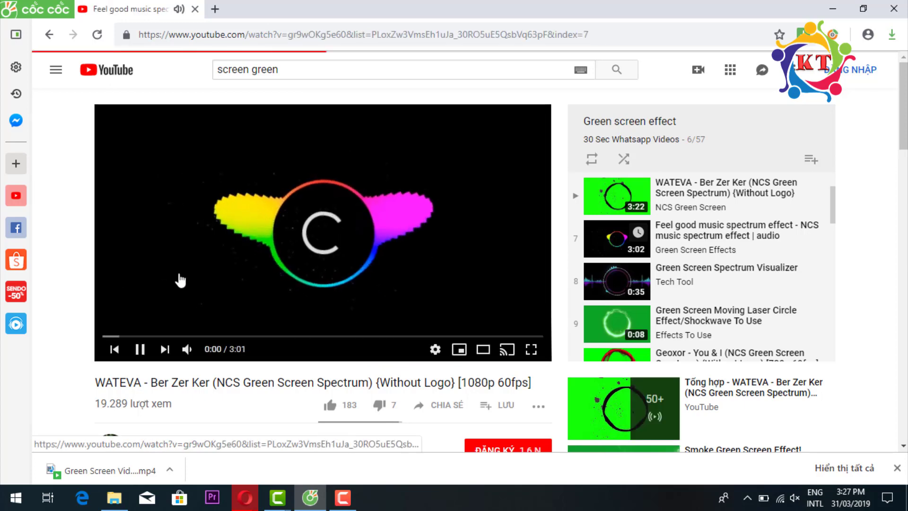
# Step: Pause the "Feel good music spectrum effect" video and download it as a Standard 480p .mp4
pyautogui.click(141, 350)
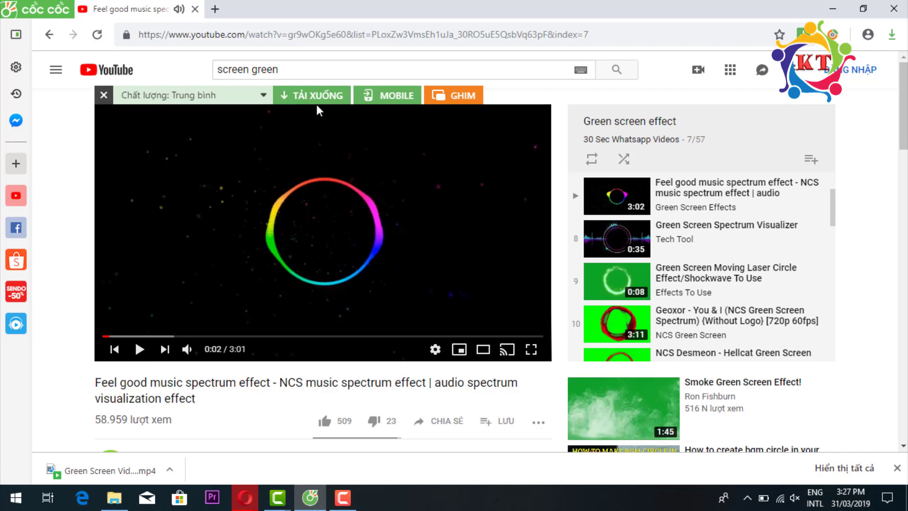
pyautogui.click(261, 97)
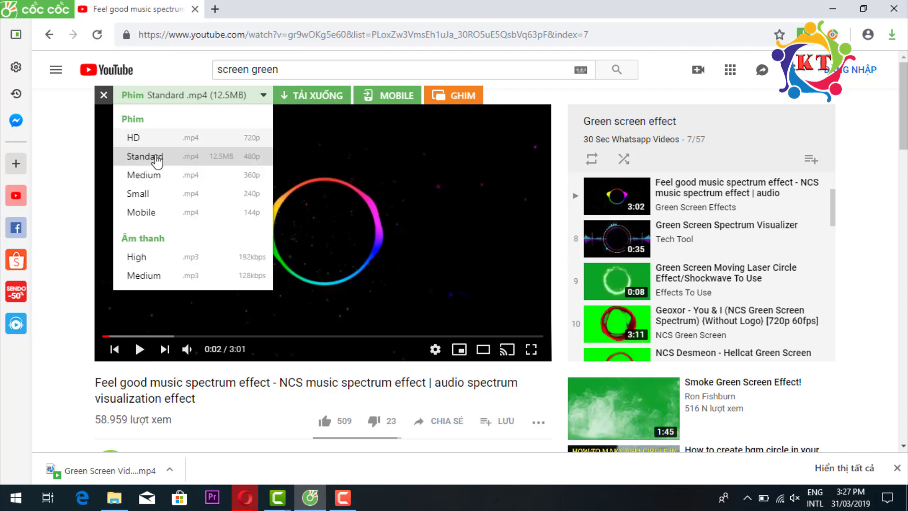
pyautogui.click(153, 161)
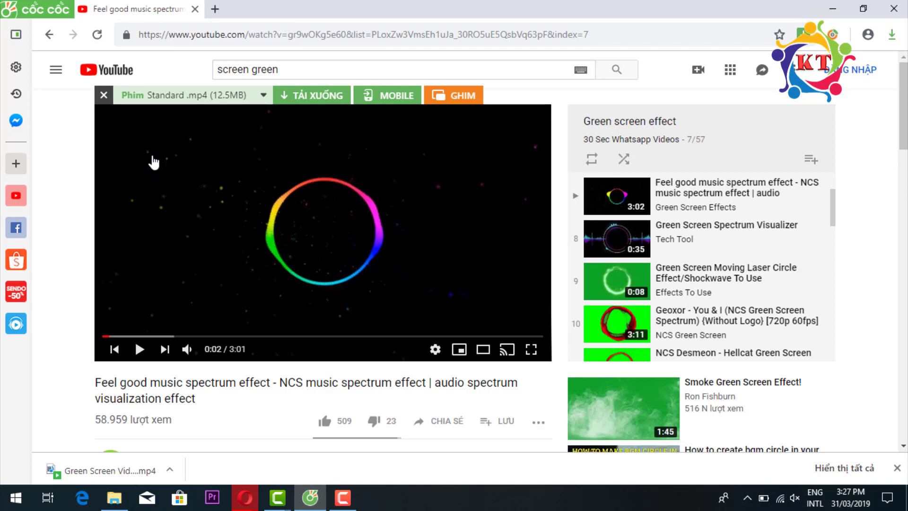
pyautogui.click(306, 100)
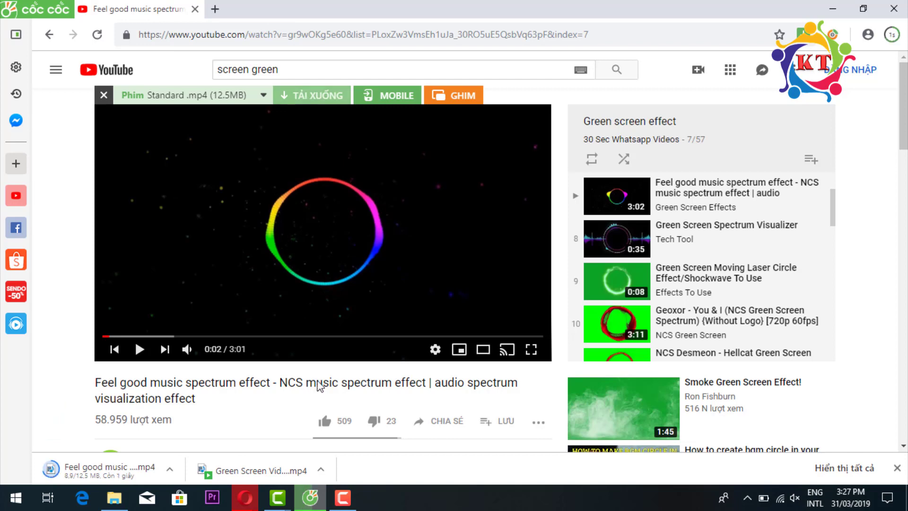
# Step: Switch to Opera and look through the Google image results for "free background" up to the start of the page
pyautogui.moveTo(245, 498)
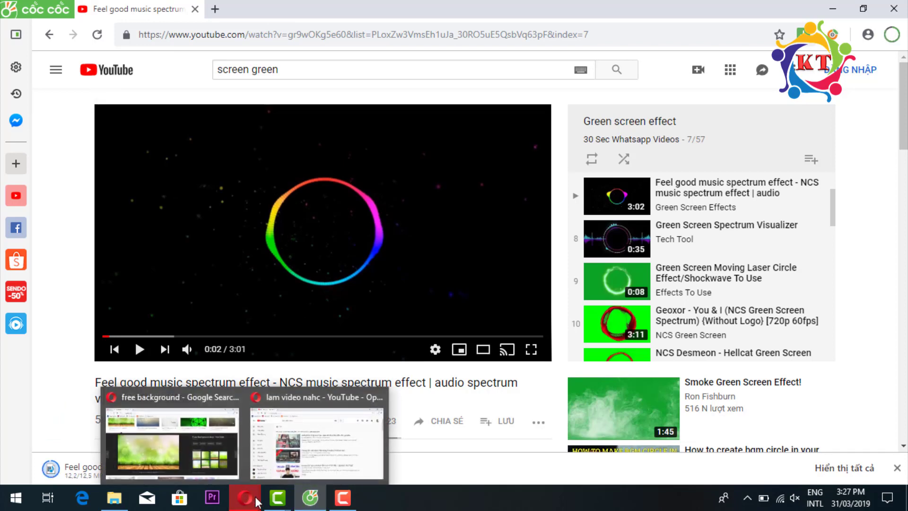
pyautogui.click(190, 433)
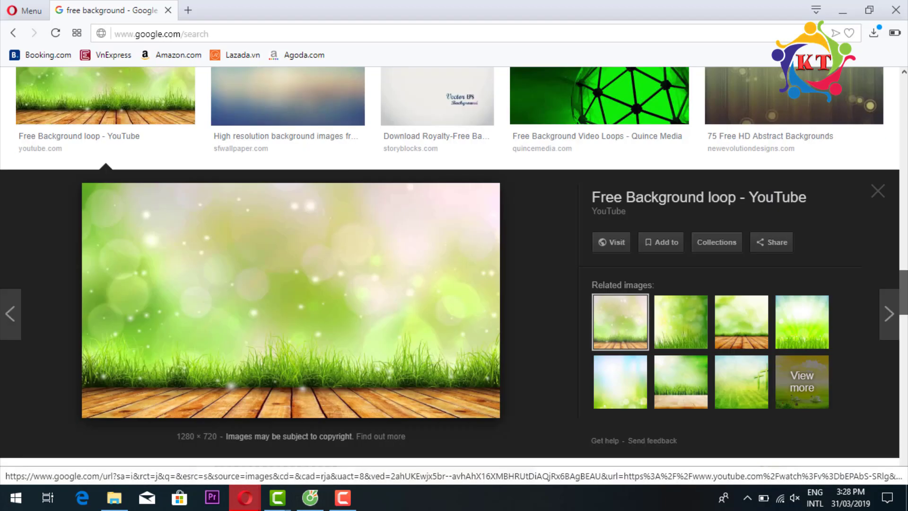
pyautogui.click(904, 130)
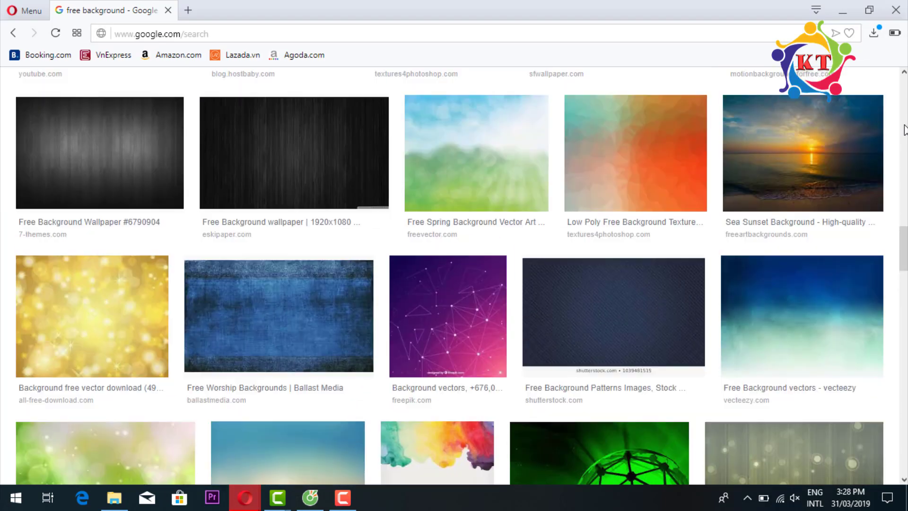
pyautogui.moveTo(904, 130); pyautogui.dragTo(904, 92)
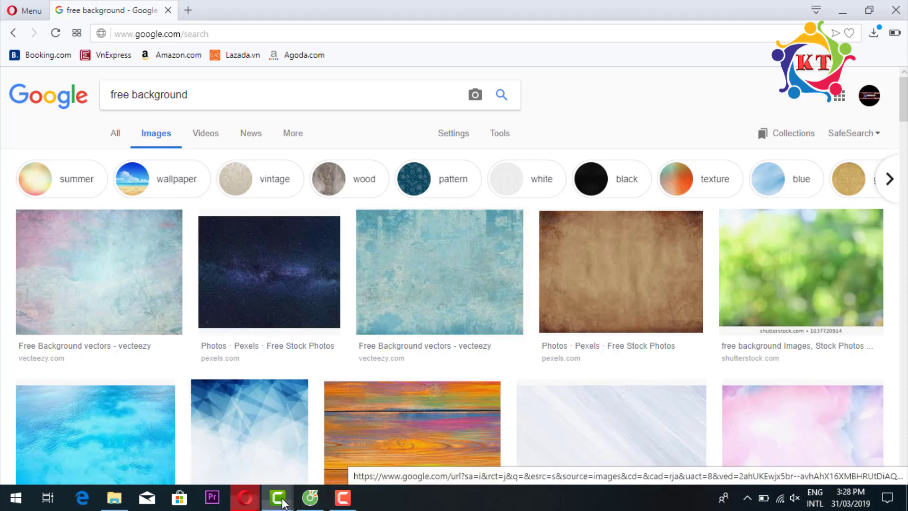
# Step: Switch back to Camtasia and close the green screen clip's preview window
pyautogui.moveTo(278, 498)
pyautogui.click(260, 433)
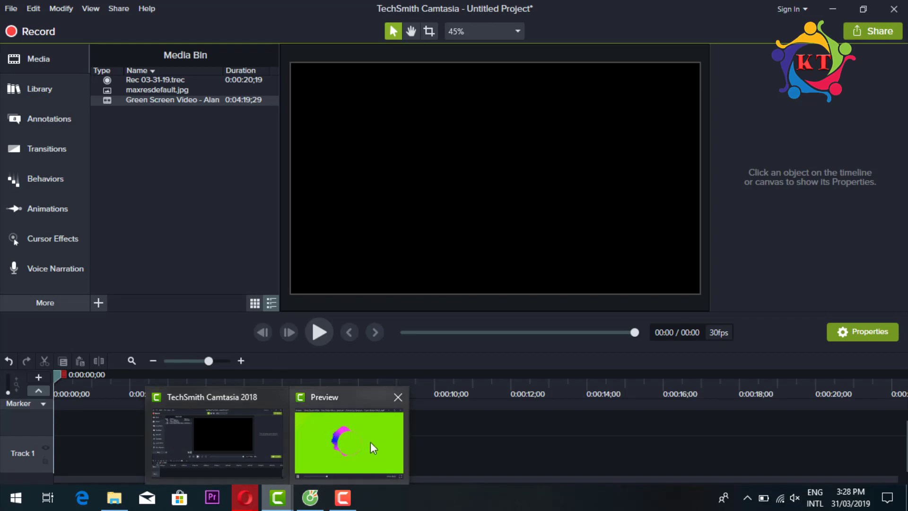
pyautogui.click(397, 398)
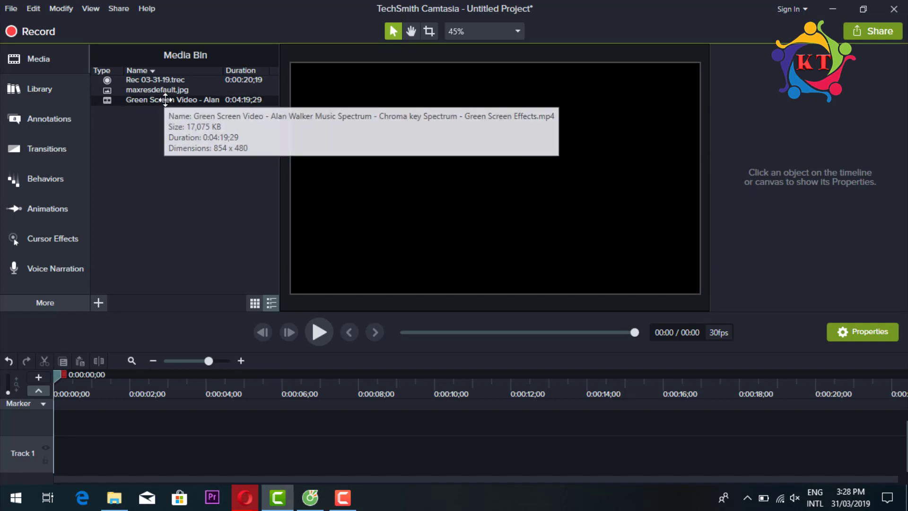
# Step: Place the Alan Walker green screen clip near the start of Track 1 and move the playhead to 0:02:19;01 inside it
pyautogui.moveTo(164, 98); pyautogui.dragTo(95, 450)
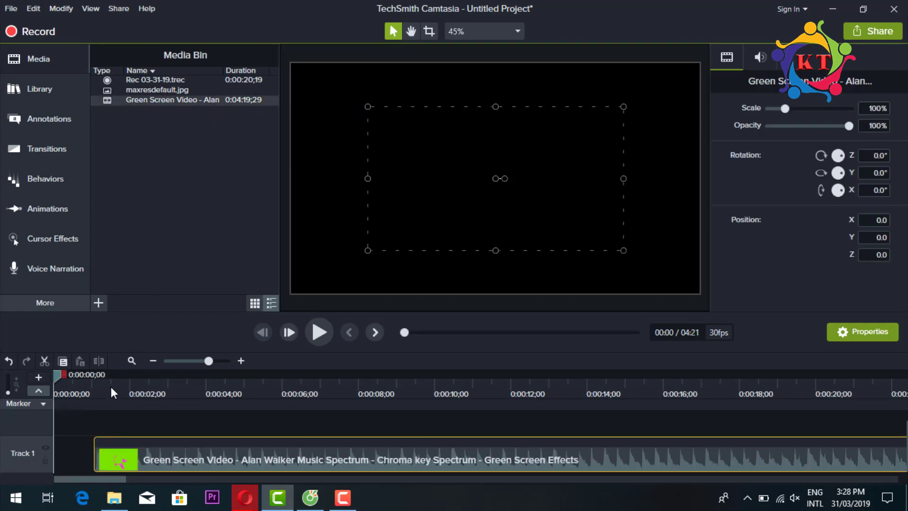
pyautogui.moveTo(110, 387); pyautogui.dragTo(115, 370)
pyautogui.moveTo(275, 379); pyautogui.dragTo(779, 416)
pyautogui.click(196, 361)
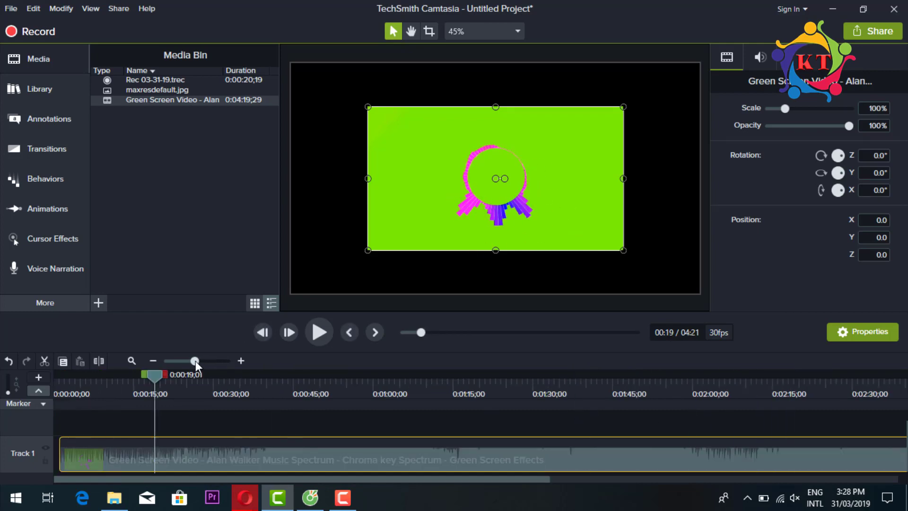
pyautogui.click(169, 360)
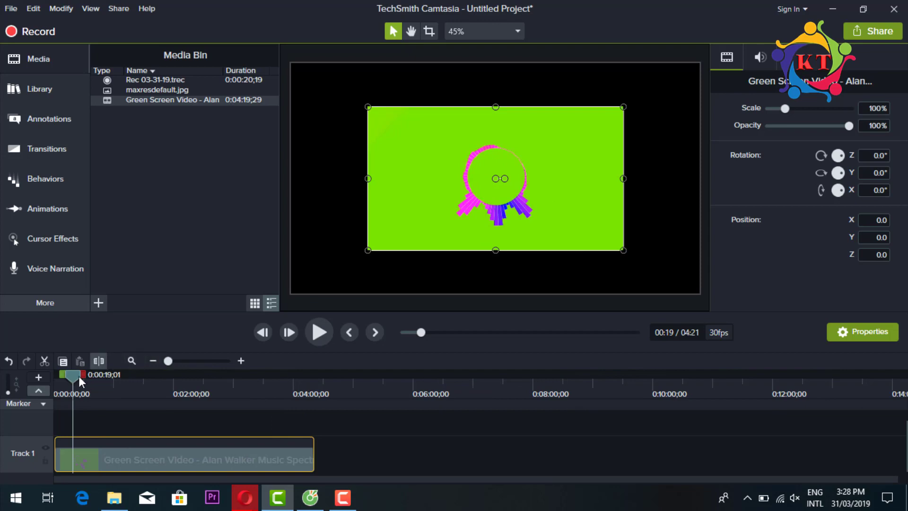
pyautogui.moveTo(78, 377); pyautogui.dragTo(193, 396)
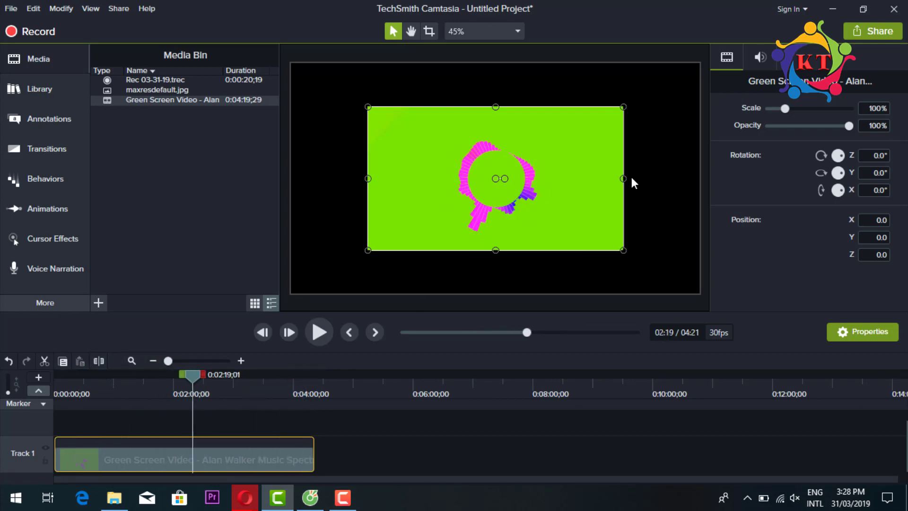
# Step: Set the project's canvas dimensions to iPhone 6 Plus (1920x1080) with a 30 fps frame rate
pyautogui.rightClick(636, 141)
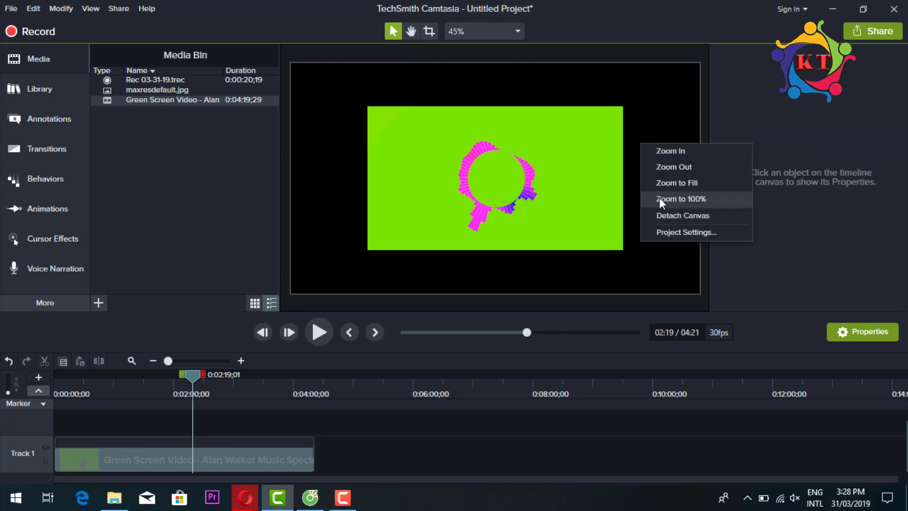
pyautogui.click(660, 232)
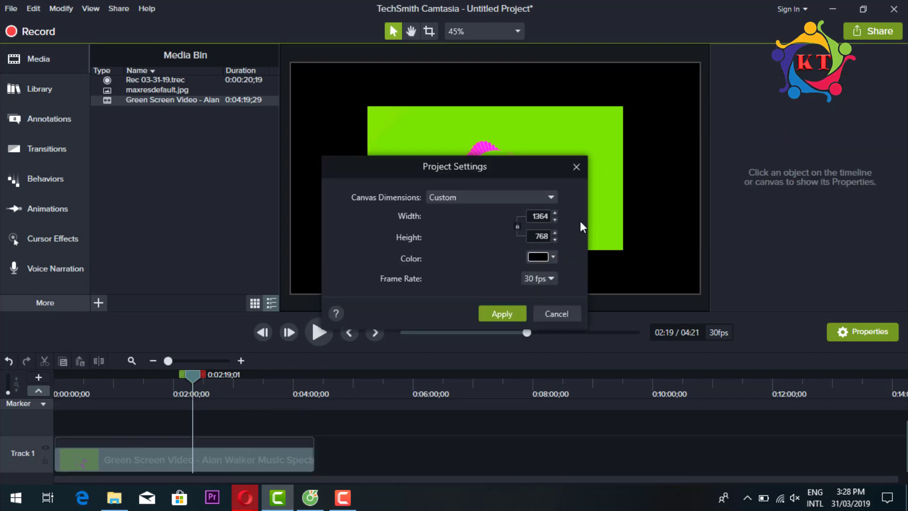
pyautogui.click(520, 197)
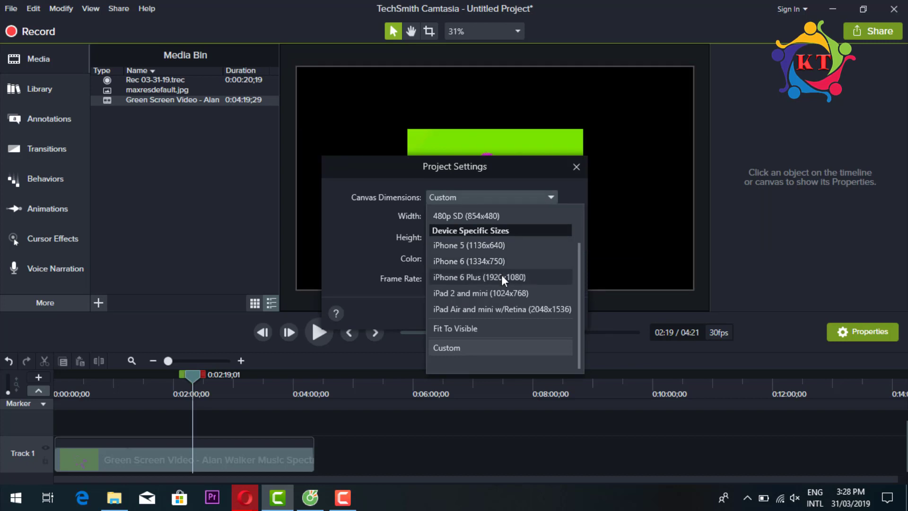
pyautogui.click(503, 278)
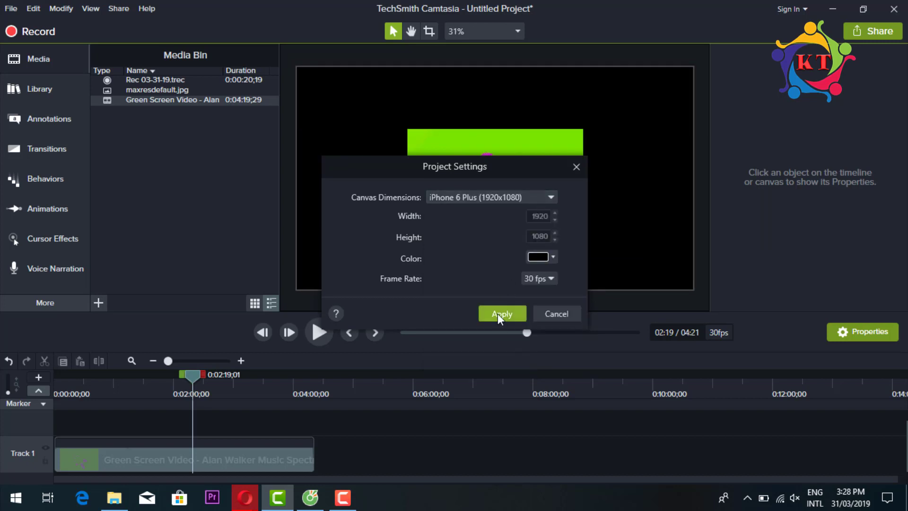
pyautogui.click(547, 280)
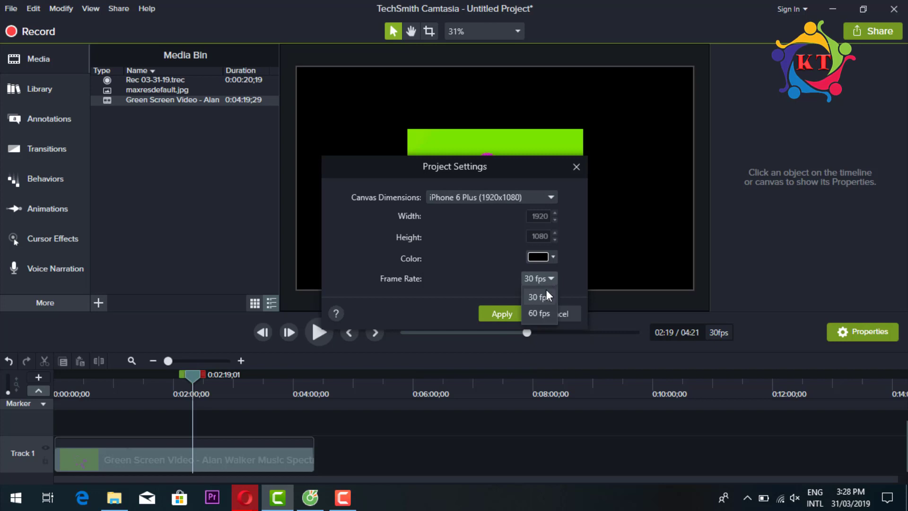
pyautogui.click(539, 296)
pyautogui.click(492, 314)
# Step: Enlarge the green screen clip to about 224.8% so it fills the whole canvas
pyautogui.click(486, 219)
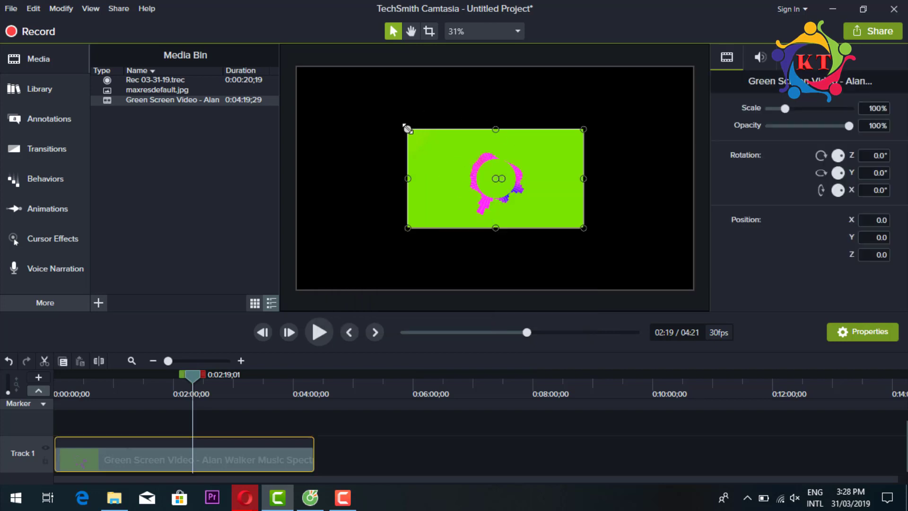
pyautogui.moveTo(408, 129); pyautogui.dragTo(298, 68)
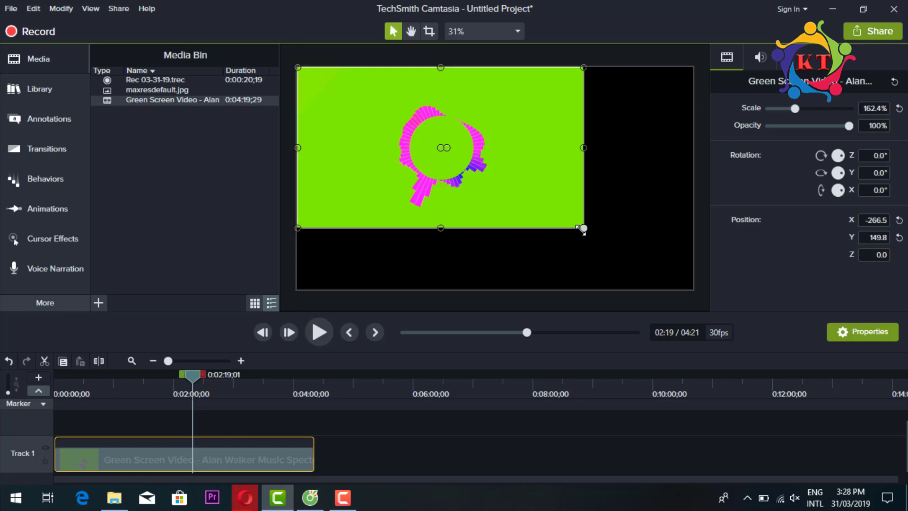
pyautogui.moveTo(581, 226); pyautogui.dragTo(686, 284)
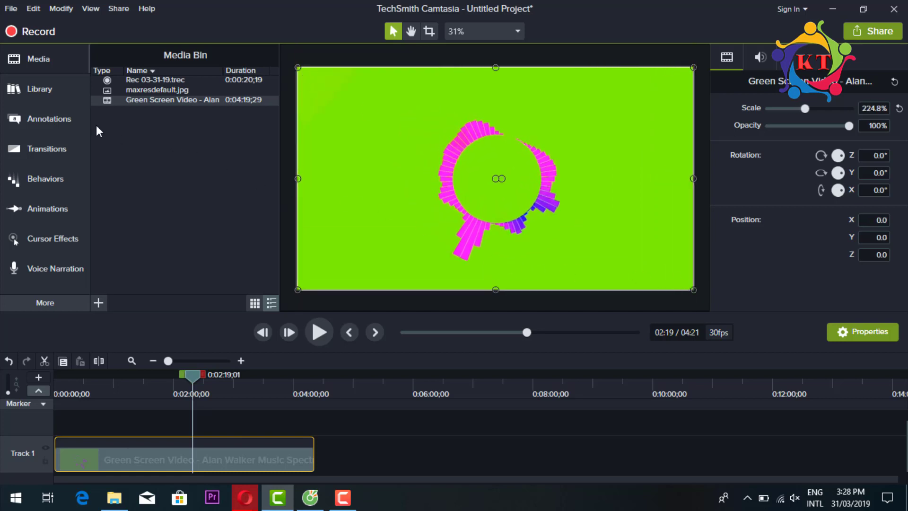
# Step: Apply the Remove a Color visual effect to the green screen clip on Track 1
pyautogui.click(67, 302)
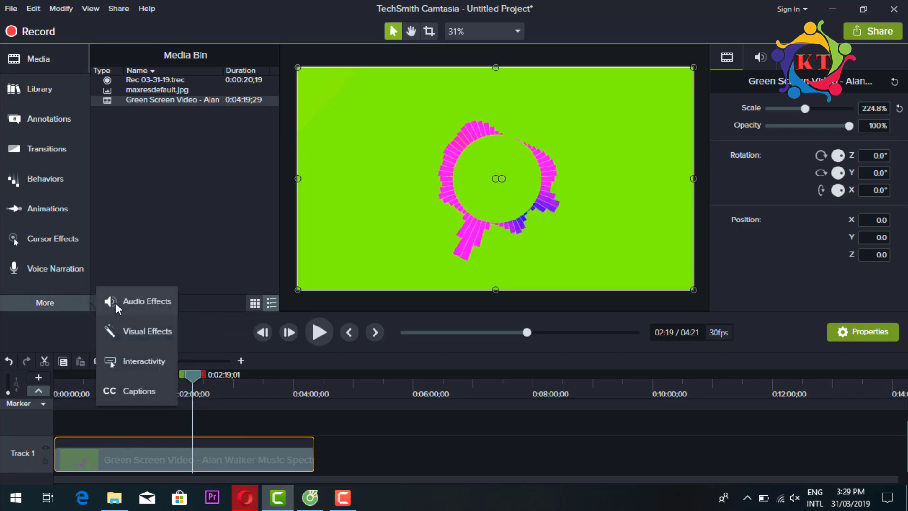
pyautogui.click(142, 332)
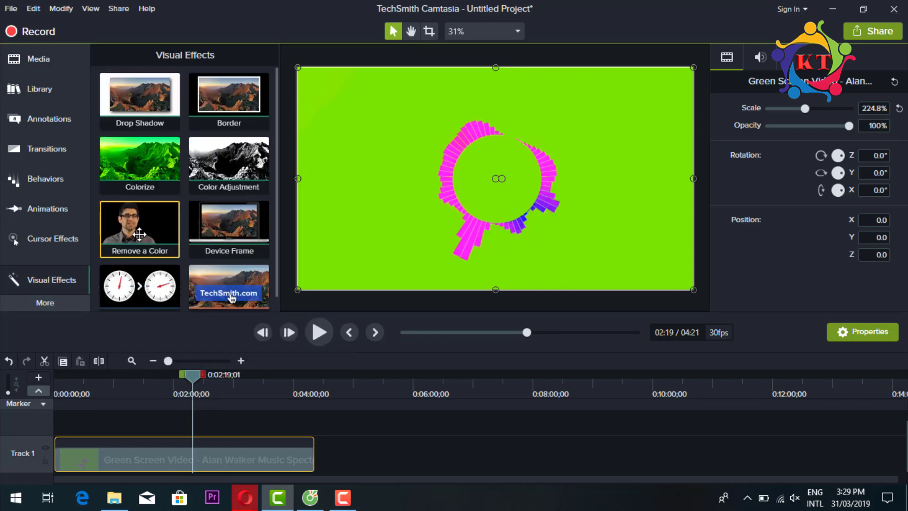
pyautogui.moveTo(140, 234); pyautogui.dragTo(151, 467)
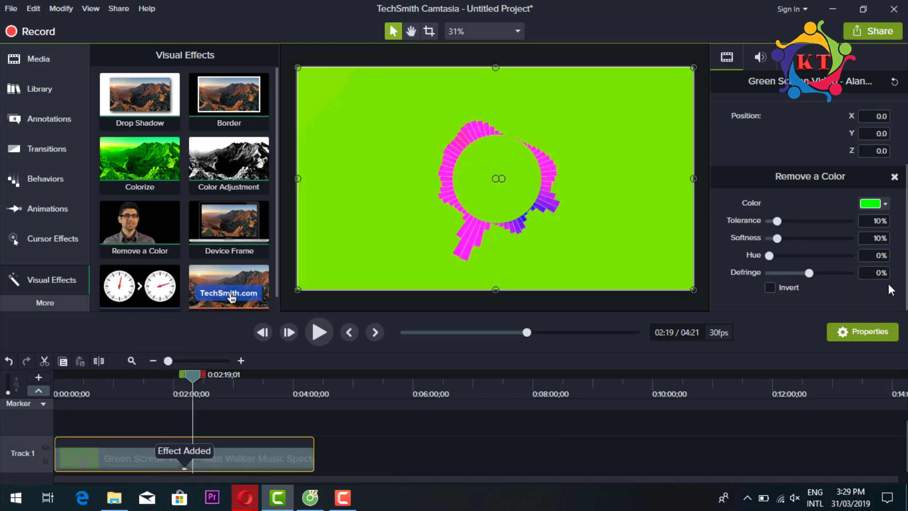
# Step: Sample the clip's green background as the color to remove and preview the keyed clip at 0:01:39;21
pyautogui.click(871, 204)
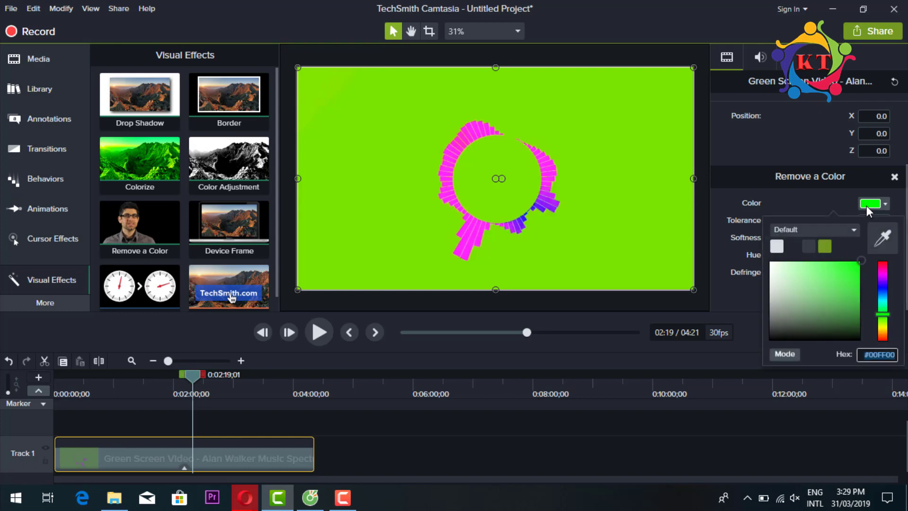
pyautogui.click(884, 242)
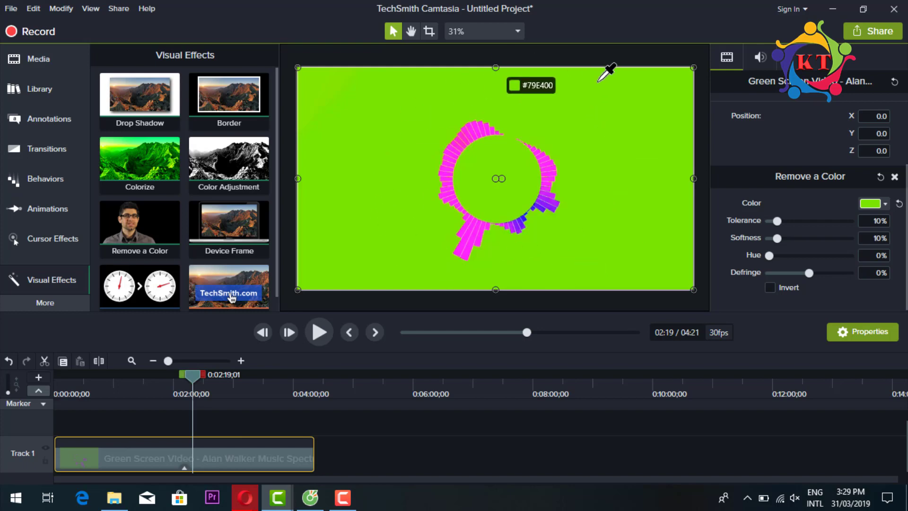
pyautogui.click(613, 124)
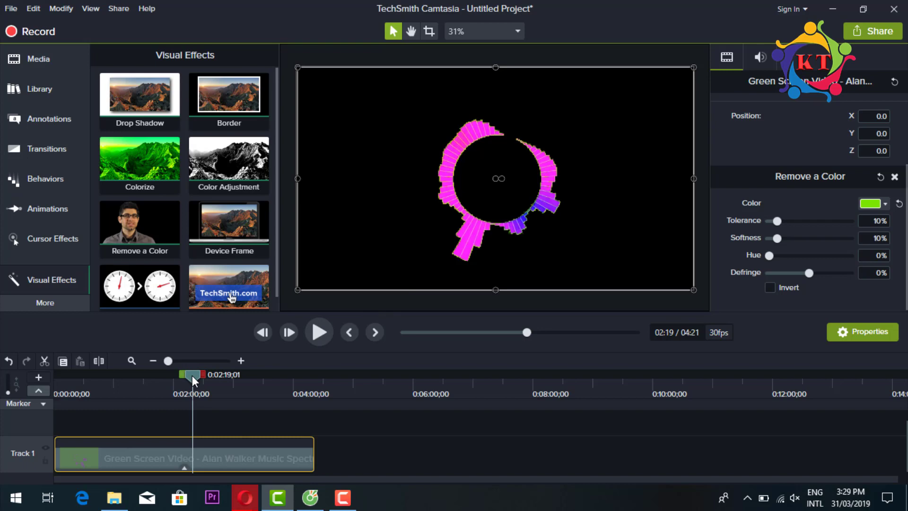
pyautogui.moveTo(192, 375); pyautogui.dragTo(149, 396)
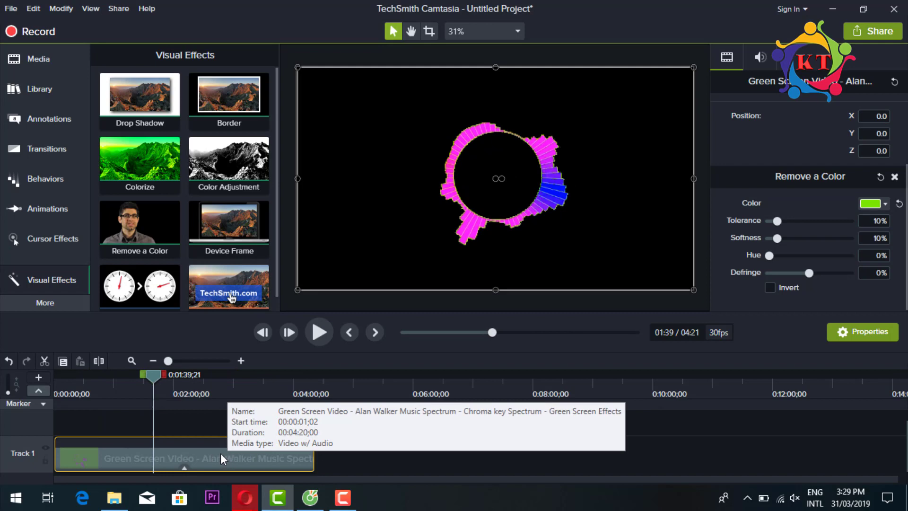
# Step: Move the green screen clip to the start of Track 2 and place maxresdefault.jpg at the start of Track 1
pyautogui.moveTo(221, 455); pyautogui.dragTo(219, 428)
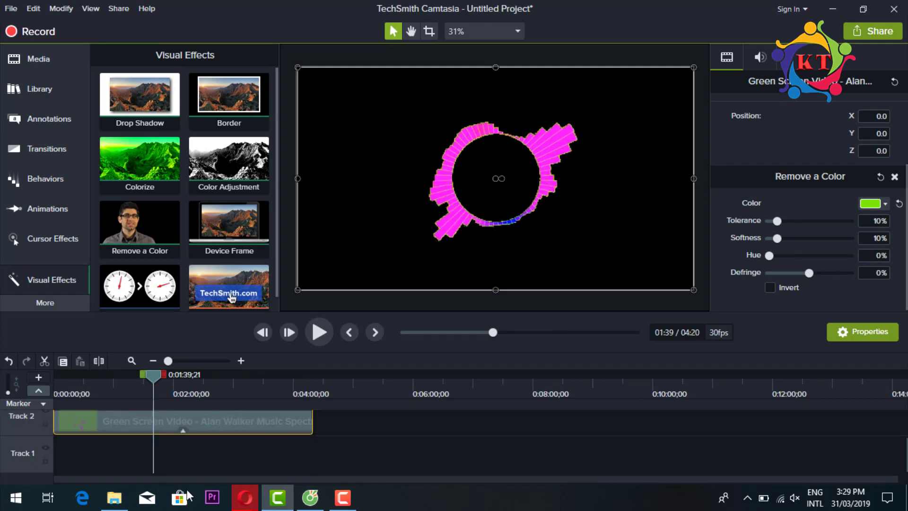
pyautogui.click(41, 66)
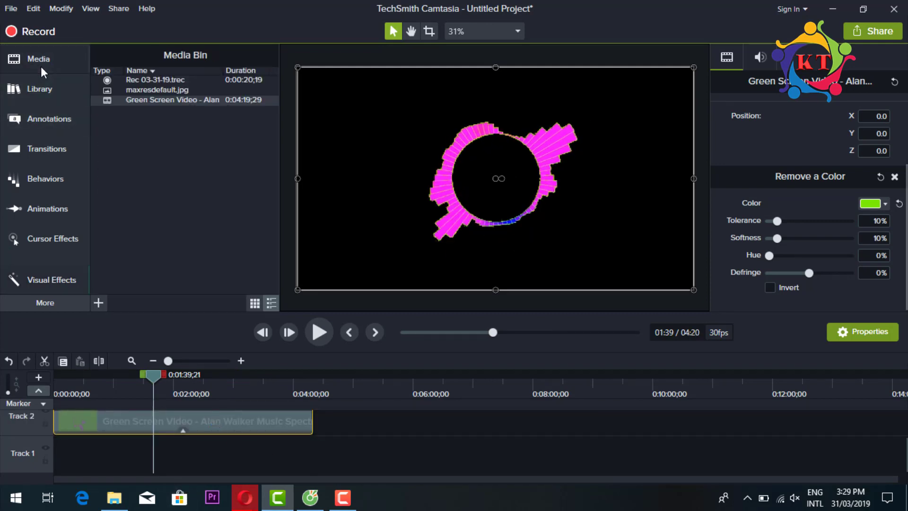
pyautogui.click(175, 91)
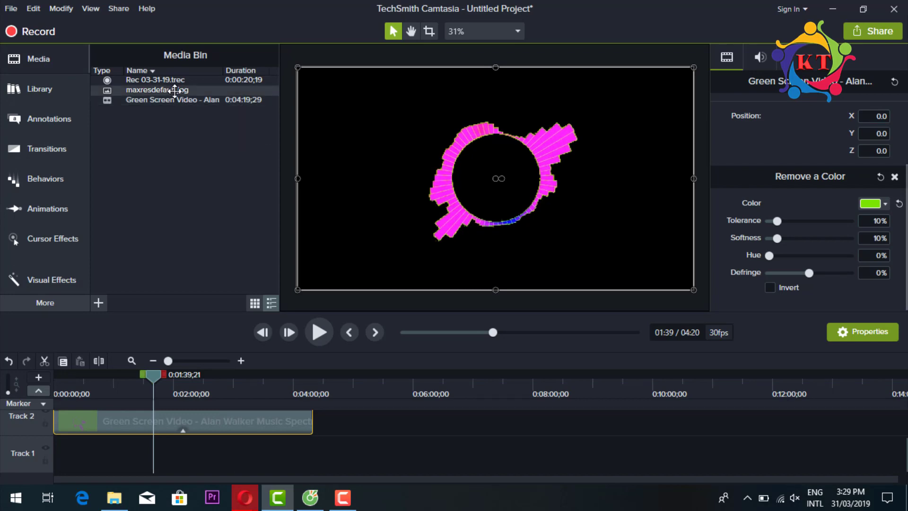
pyautogui.moveTo(175, 91)
pyautogui.mouseDown()
pyautogui.moveTo(363, 302)
pyautogui.moveTo(203, 126)
pyautogui.moveTo(161, 452)
pyautogui.mouseUp()
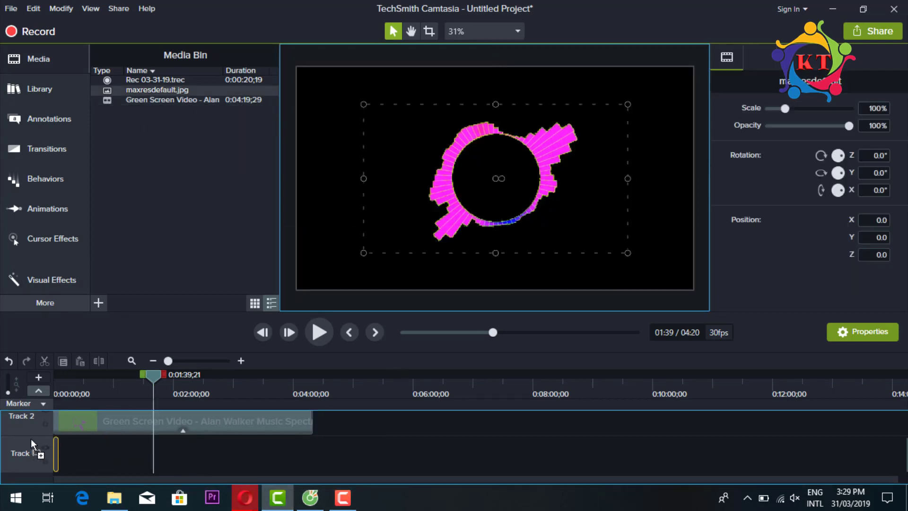
pyautogui.moveTo(30, 439); pyautogui.dragTo(35, 443)
pyautogui.moveTo(157, 375); pyautogui.dragTo(52, 381)
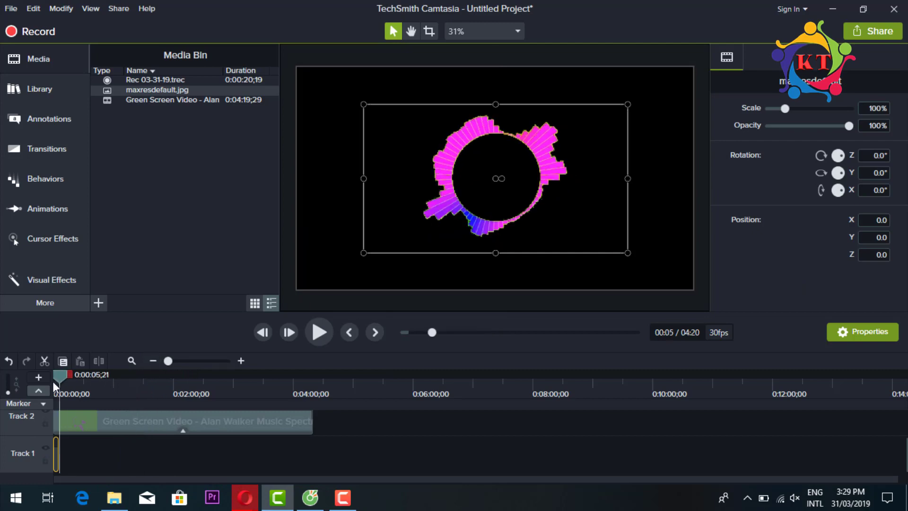
# Step: Shift the green screen clip aside on Track 2 and enlarge the maxresdefault image to 150% so it fills the canvas
pyautogui.click(389, 224)
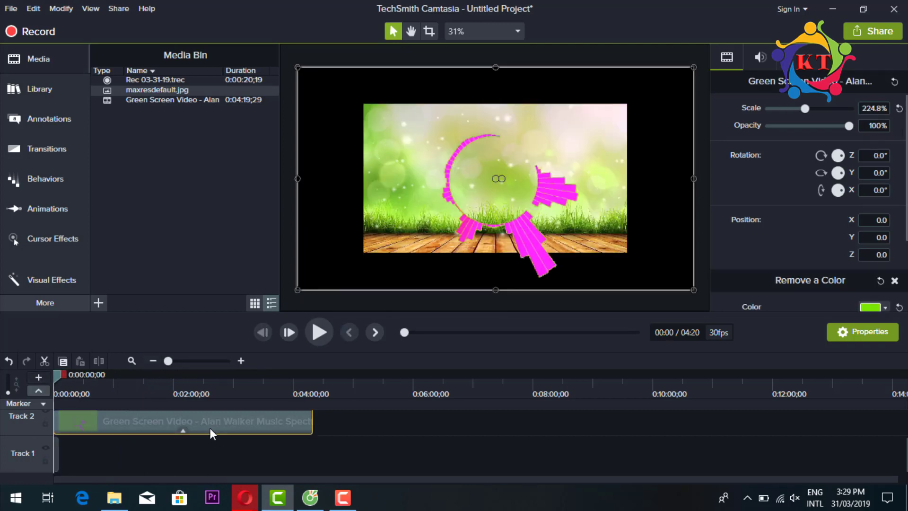
pyautogui.moveTo(219, 430); pyautogui.dragTo(200, 435)
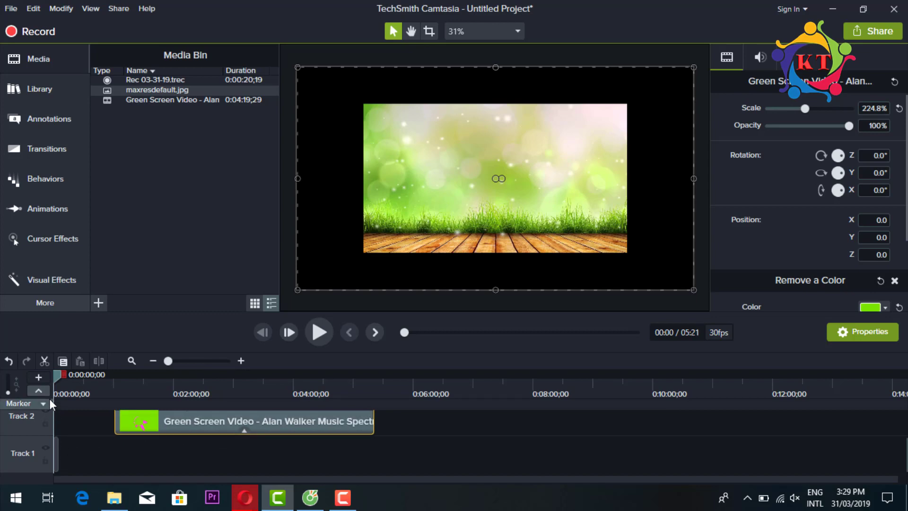
pyautogui.moveTo(56, 376); pyautogui.dragTo(58, 376)
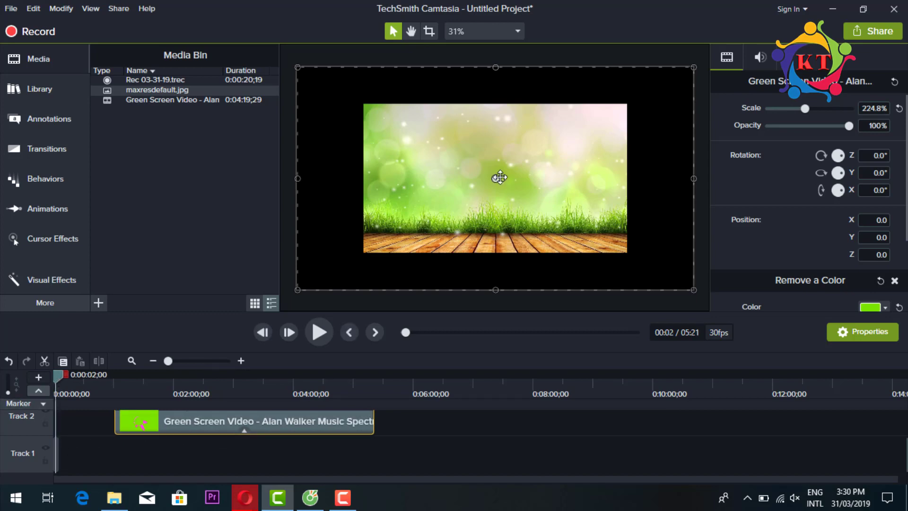
pyautogui.click(434, 148)
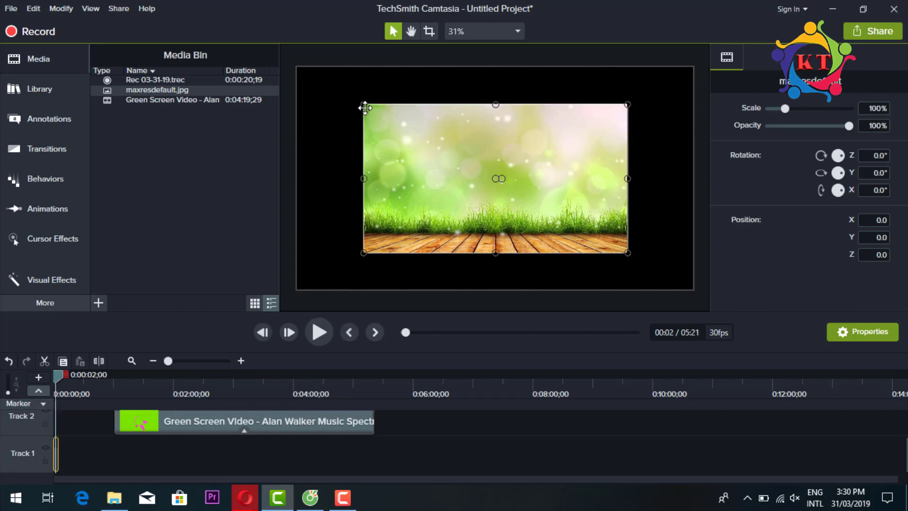
pyautogui.moveTo(366, 108); pyautogui.dragTo(298, 68)
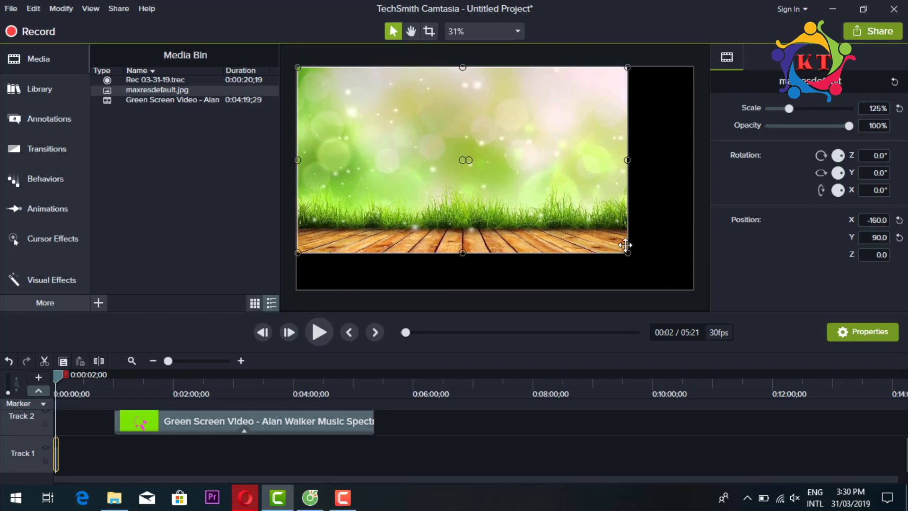
pyautogui.moveTo(627, 254); pyautogui.dragTo(690, 285)
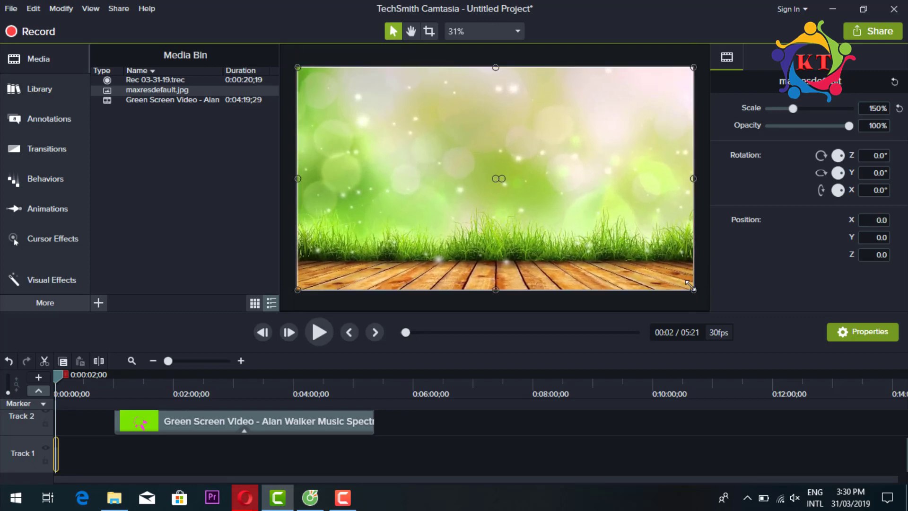
# Step: Return the green screen clip to the start of Track 2 and extend the maxresdefault image's duration to 0:04:20;00
pyautogui.moveTo(167, 423); pyautogui.dragTo(85, 421)
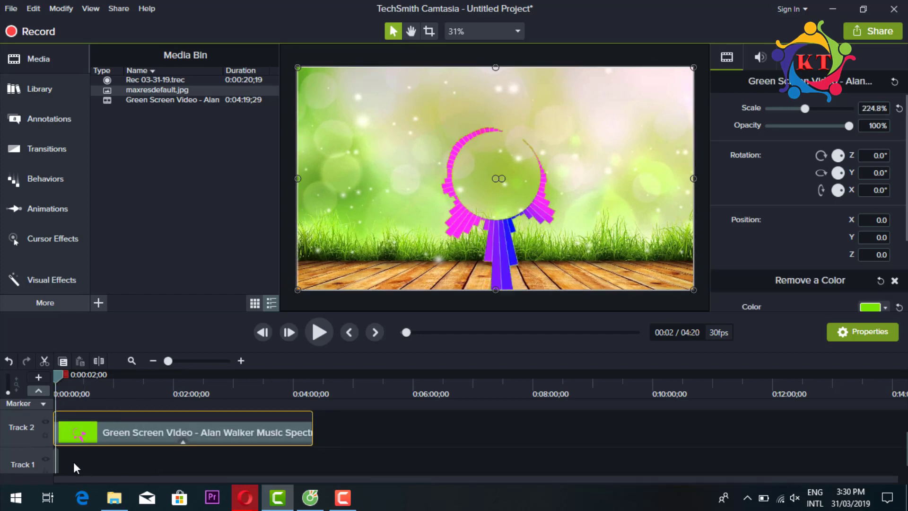
pyautogui.click(58, 461)
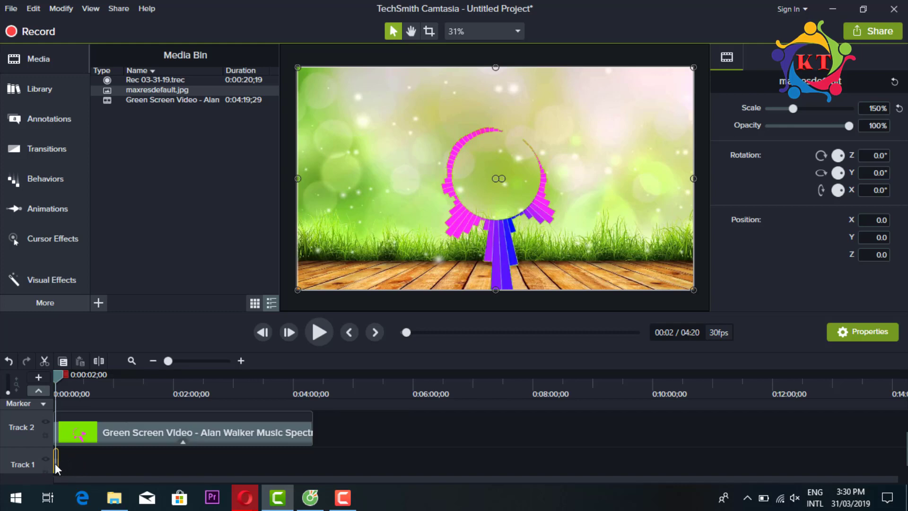
pyautogui.moveTo(119, 460); pyautogui.dragTo(311, 459)
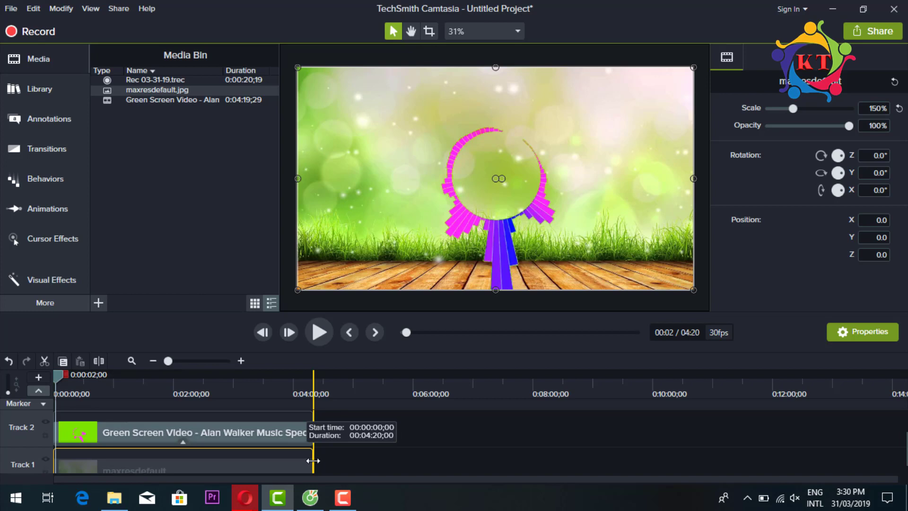
pyautogui.moveTo(313, 460); pyautogui.dragTo(313, 461)
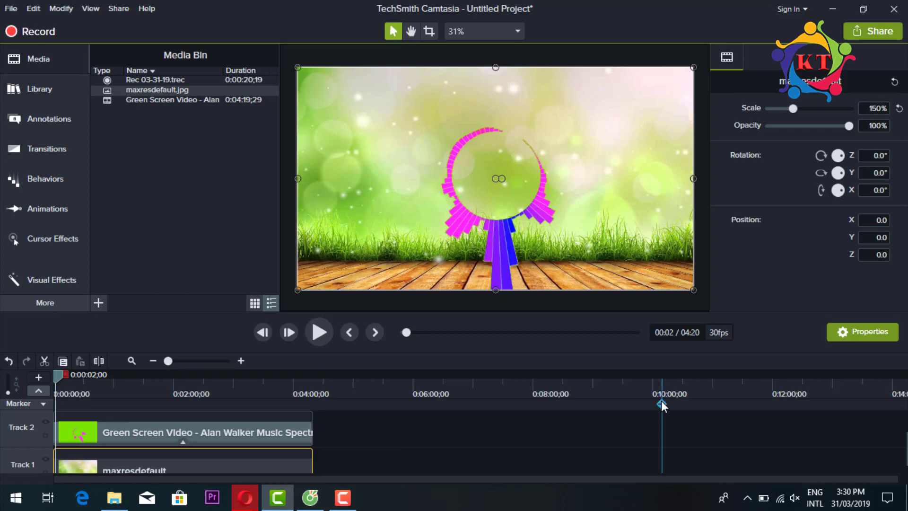
# Step: Import the audio file 1973-rock from the Video > Nhac Youtube folder on the E: drive into the Media Bin
pyautogui.click(350, 393)
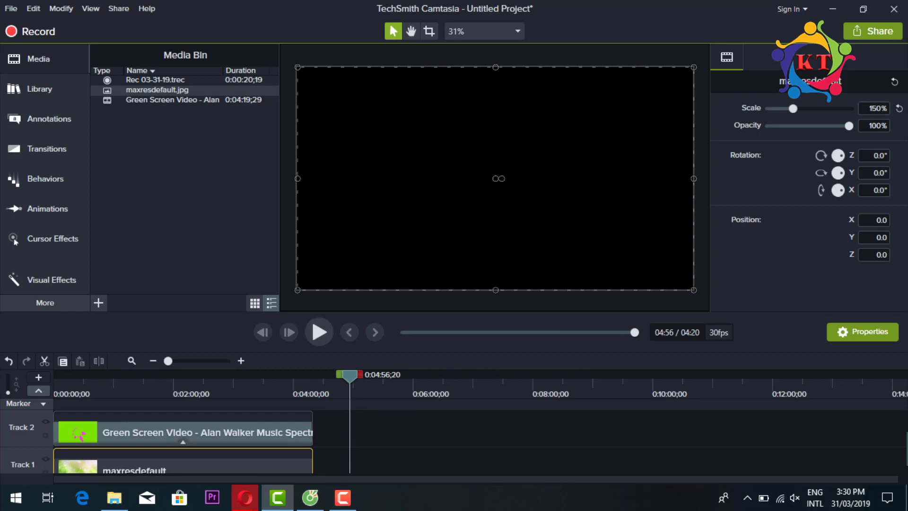
pyautogui.scroll(2, 350, 430)
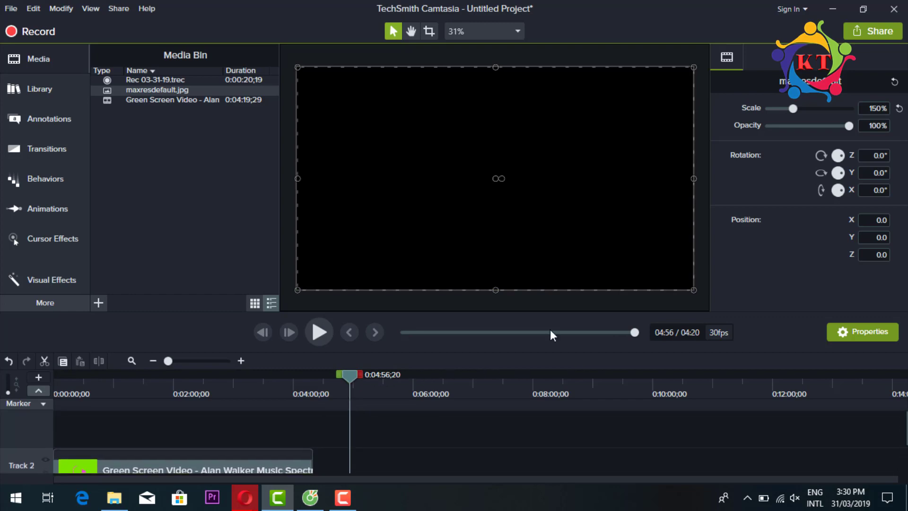
pyautogui.click(99, 303)
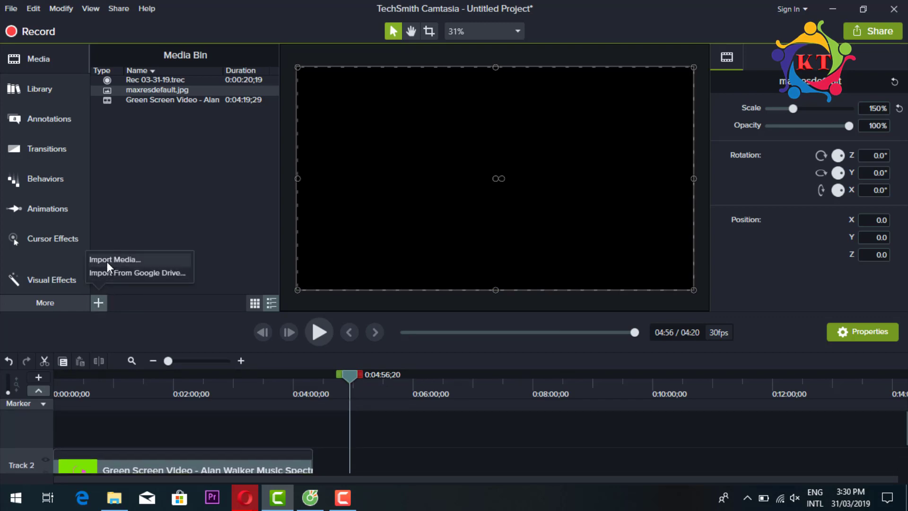
pyautogui.click(106, 262)
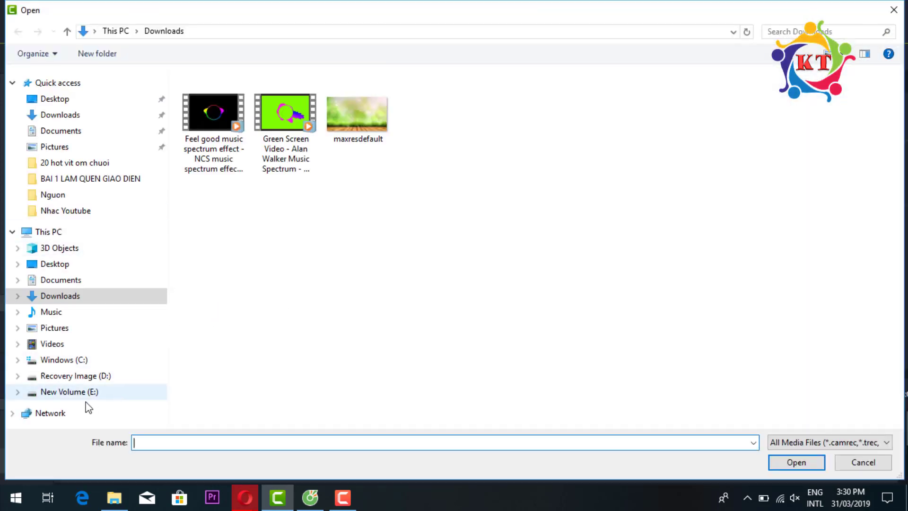
pyautogui.click(83, 393)
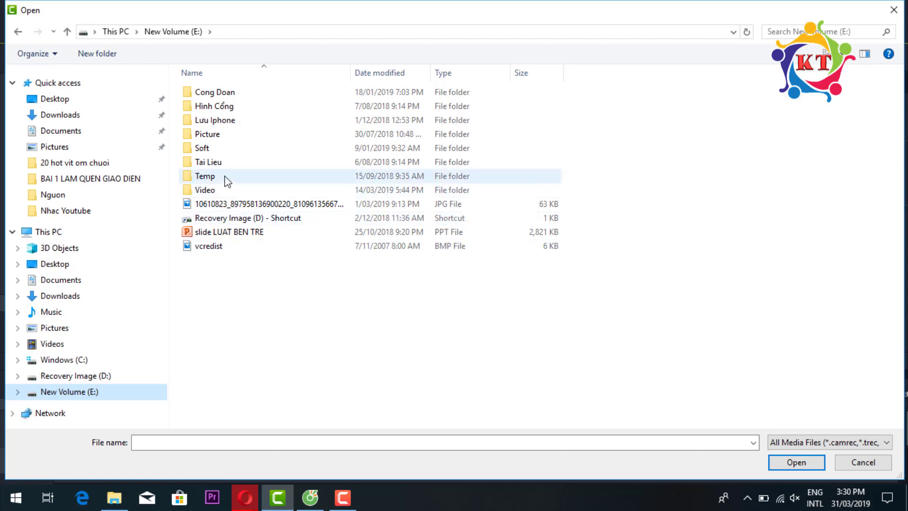
pyautogui.doubleClick(204, 190)
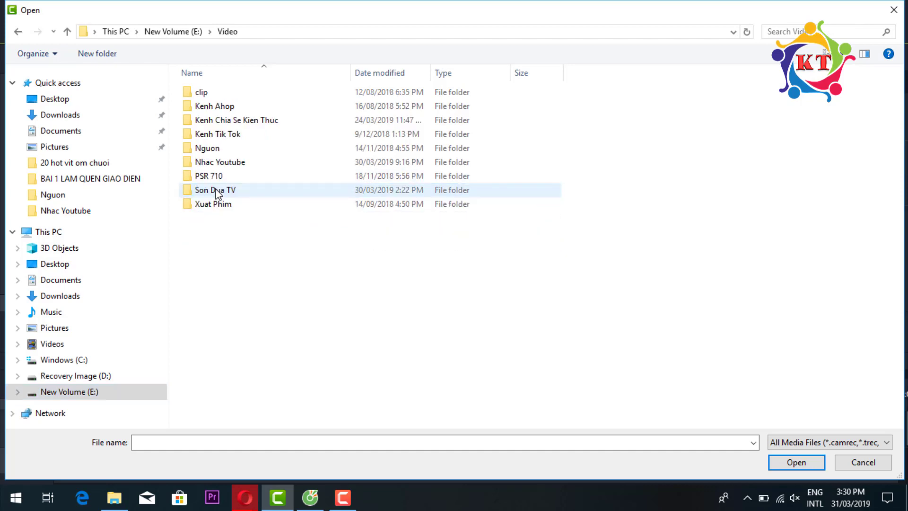
pyautogui.doubleClick(209, 163)
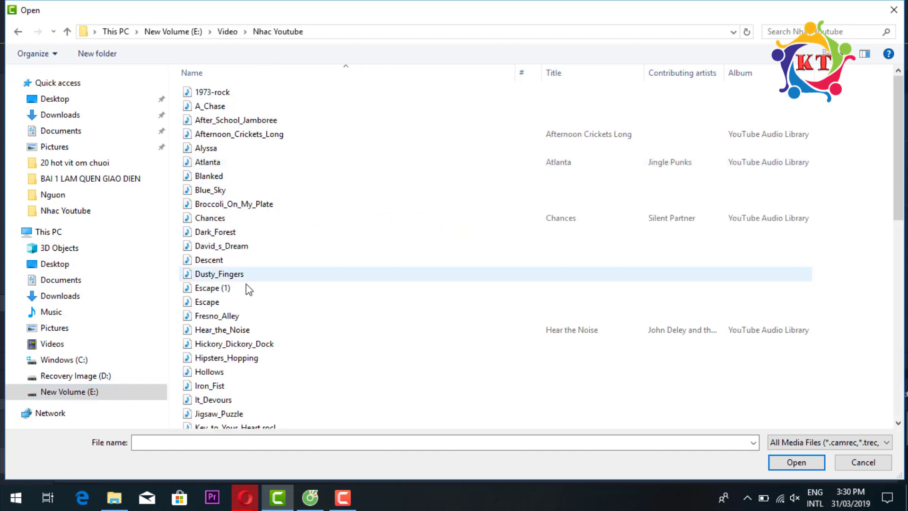
pyautogui.click(223, 333)
pyautogui.rightClick(223, 333)
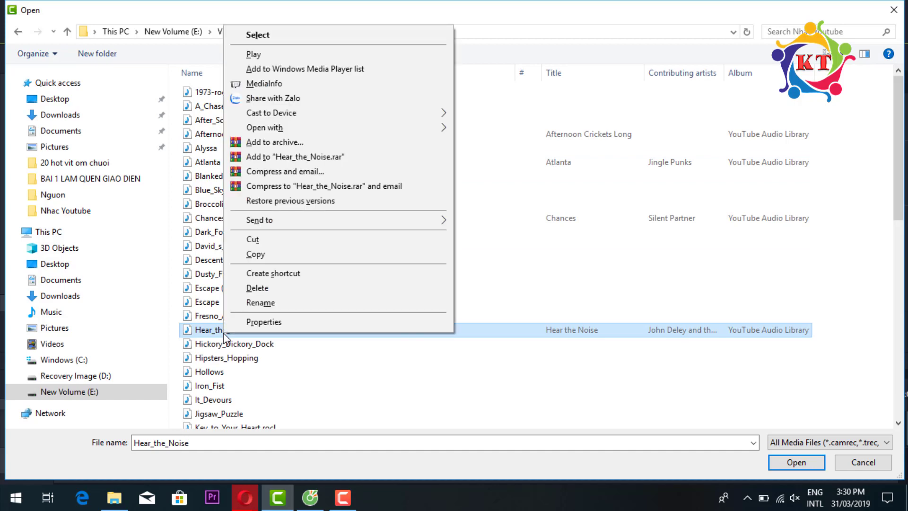
pyautogui.doubleClick(205, 93)
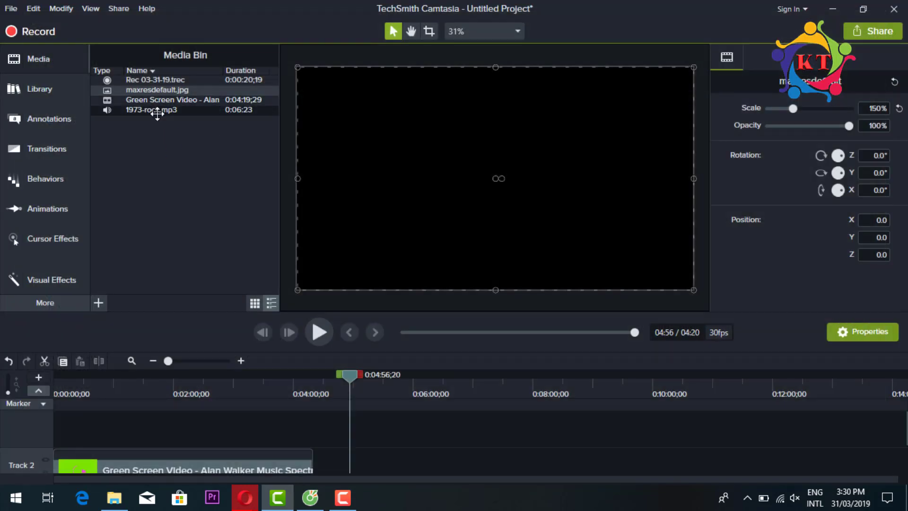
# Step: Place 1973-rock.mp3 at the start of Track 3 and trim its end to match the green screen clip's end
pyautogui.moveTo(157, 113); pyautogui.dragTo(44, 439)
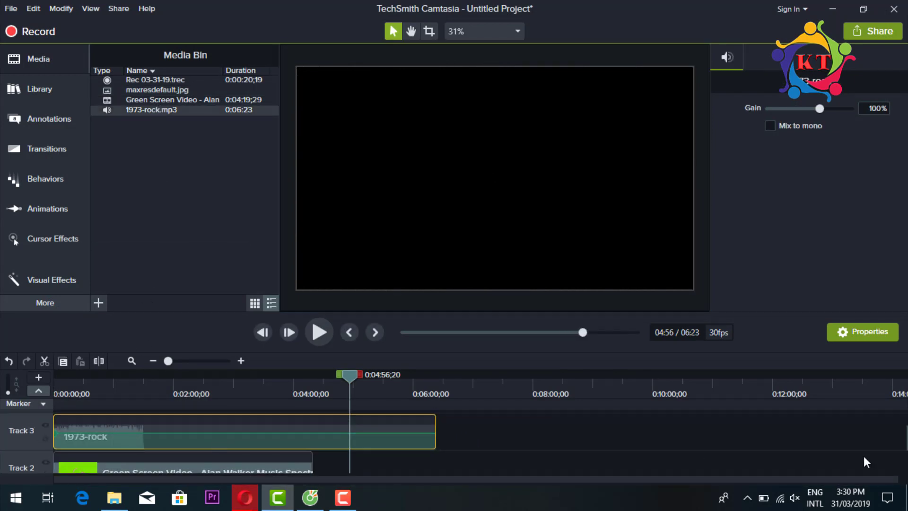
pyautogui.scroll(-1, 852, 459)
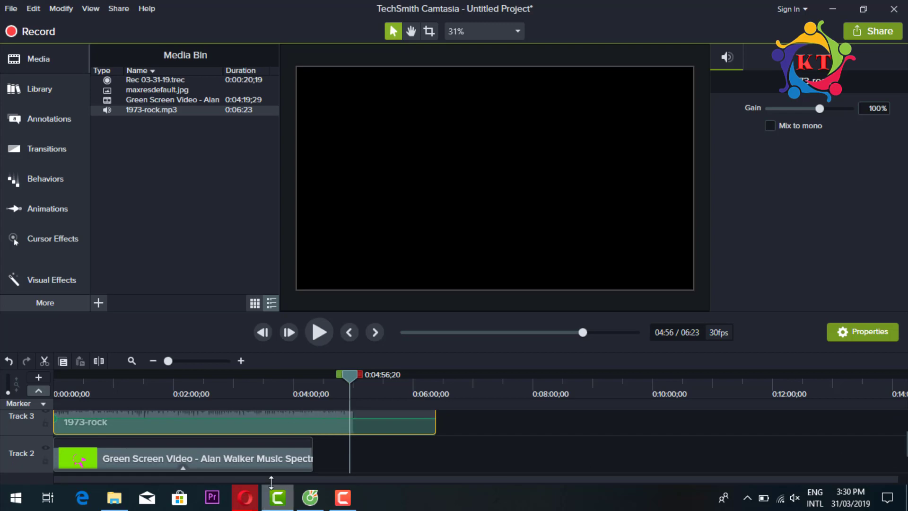
pyautogui.click(266, 460)
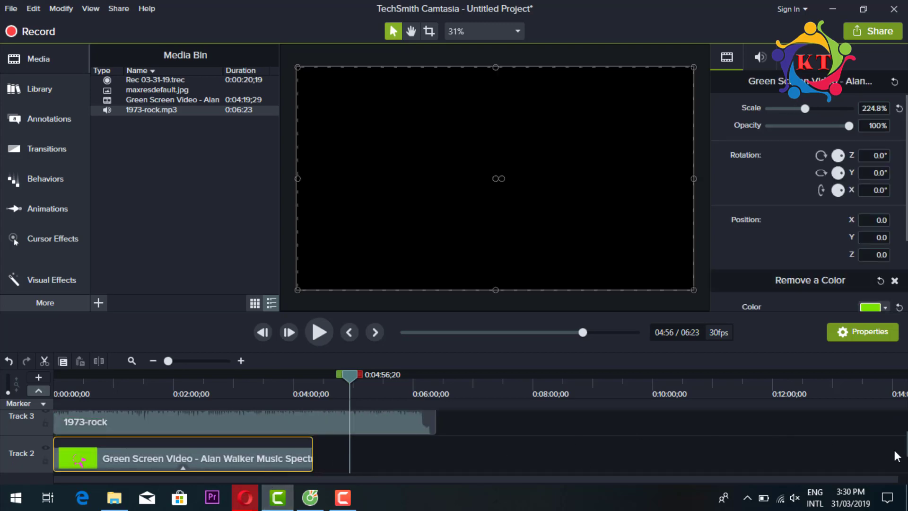
pyautogui.scroll(-2, 847, 452)
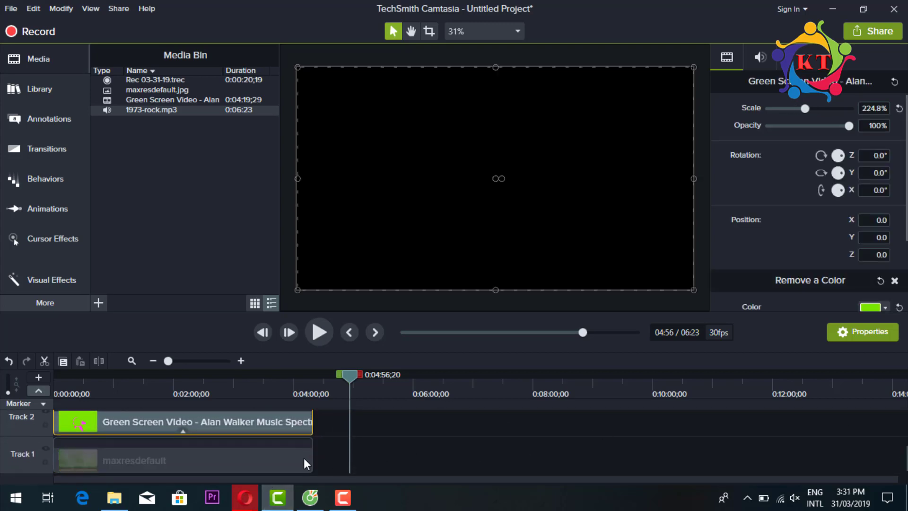
pyautogui.click(303, 458)
pyautogui.scroll(2, 447, 458)
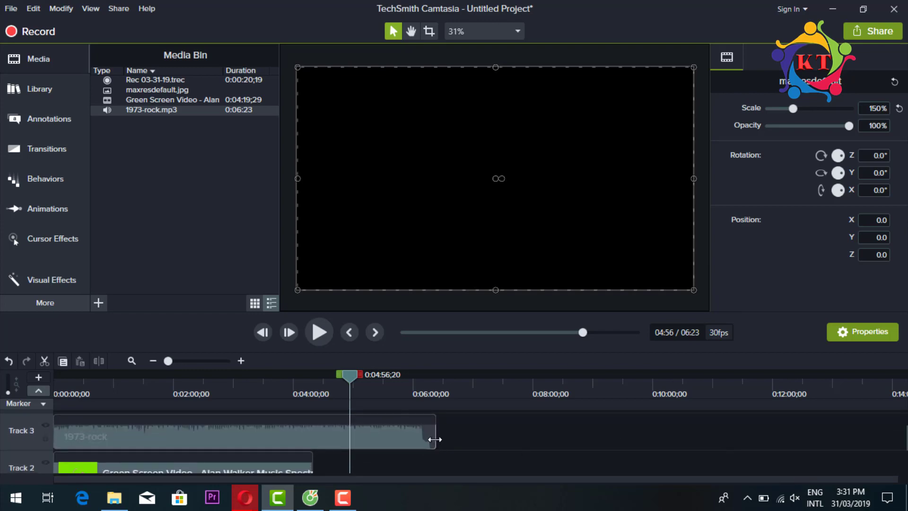
pyautogui.moveTo(434, 439); pyautogui.dragTo(313, 449)
# Step: Select the timeline range from 0:04:08;00 to 0:04:20;00 and apply the Fade Out audio effect to the end of 1973-rock
pyautogui.moveTo(351, 377); pyautogui.dragTo(297, 396)
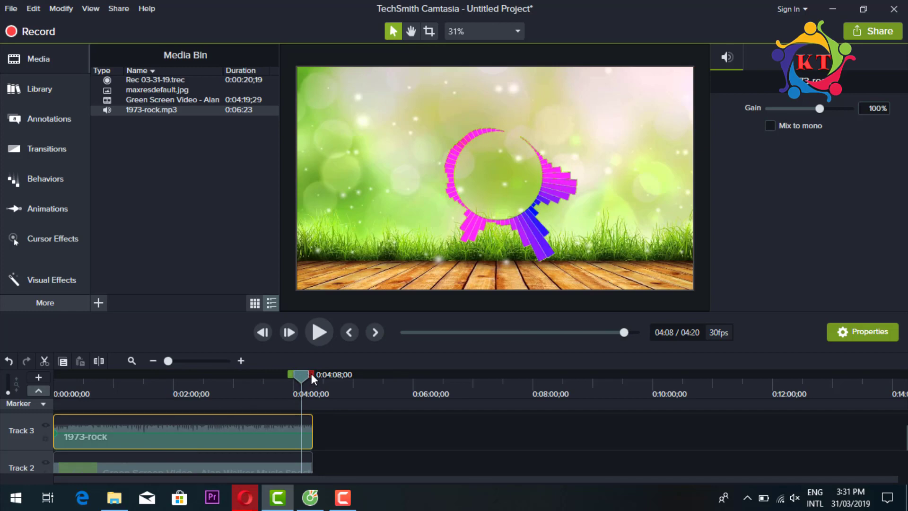
pyautogui.moveTo(311, 374); pyautogui.dragTo(319, 373)
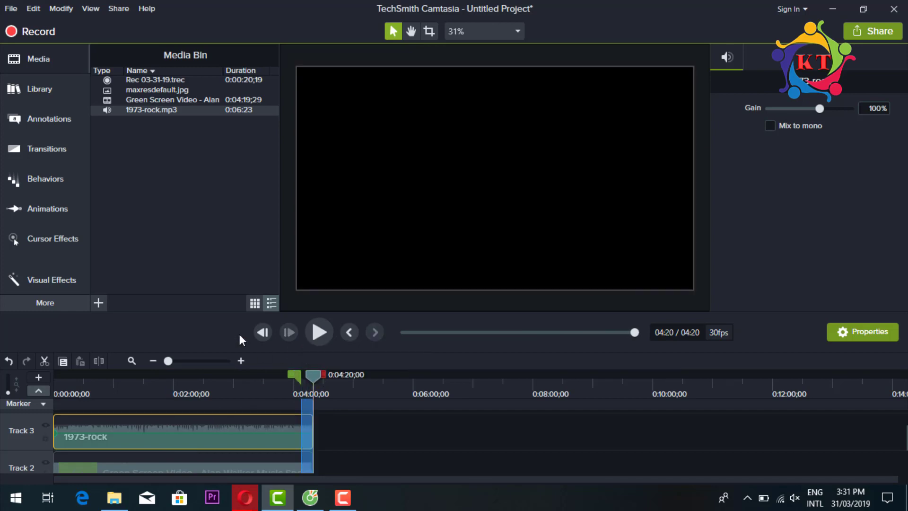
pyautogui.click(52, 280)
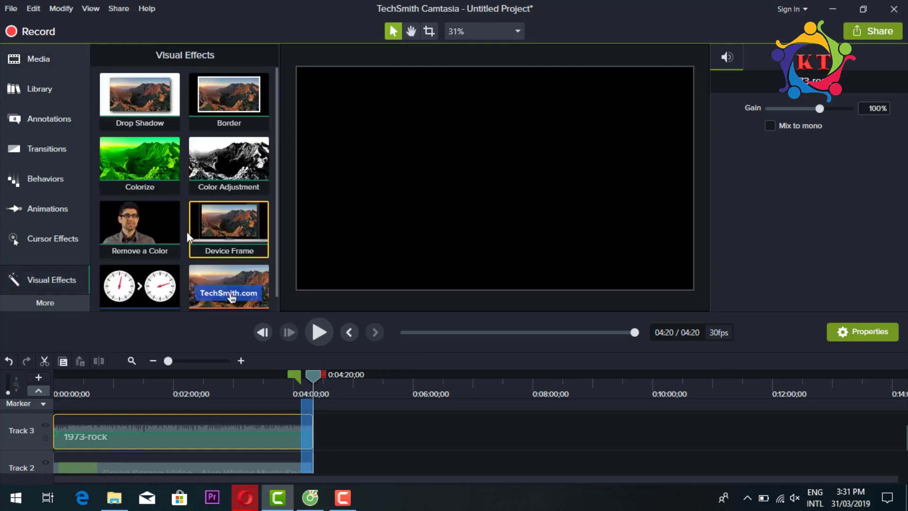
pyautogui.click(74, 289)
pyautogui.click(71, 284)
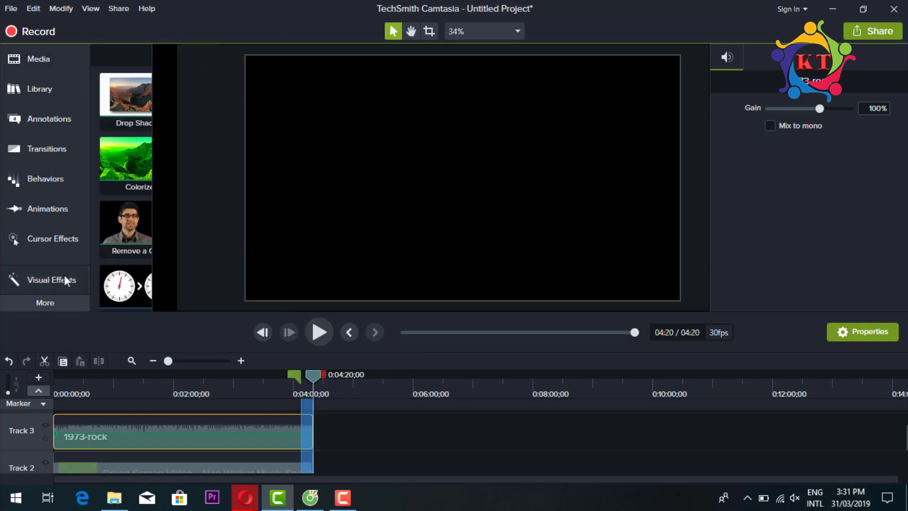
pyautogui.click(65, 298)
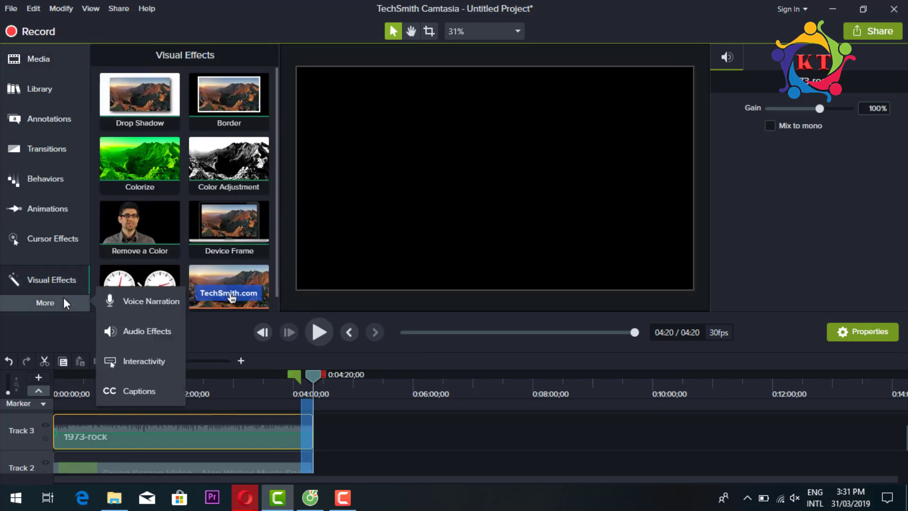
pyautogui.click(118, 328)
pyautogui.moveTo(236, 160); pyautogui.dragTo(316, 435)
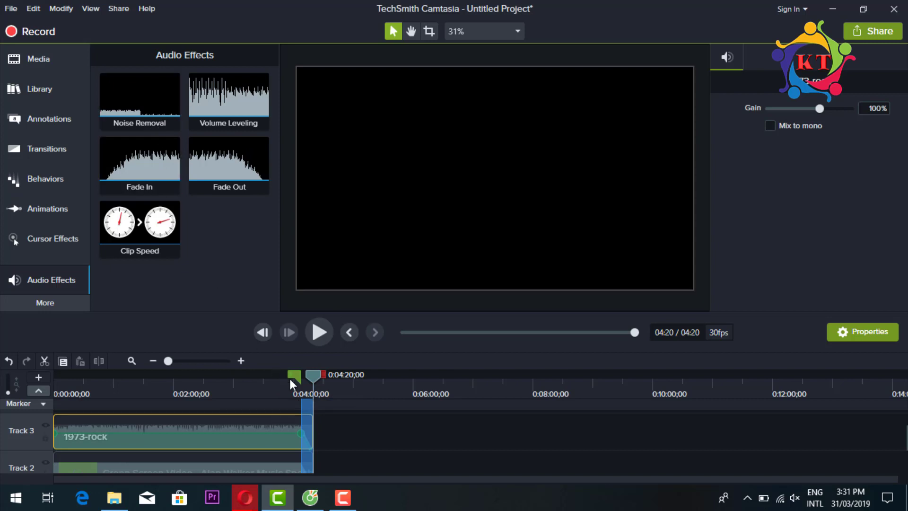
# Step: Preview the project from 0:00:00;00 with the system speaker volume set to 40, pausing at about 0:00:29
pyautogui.click(260, 384)
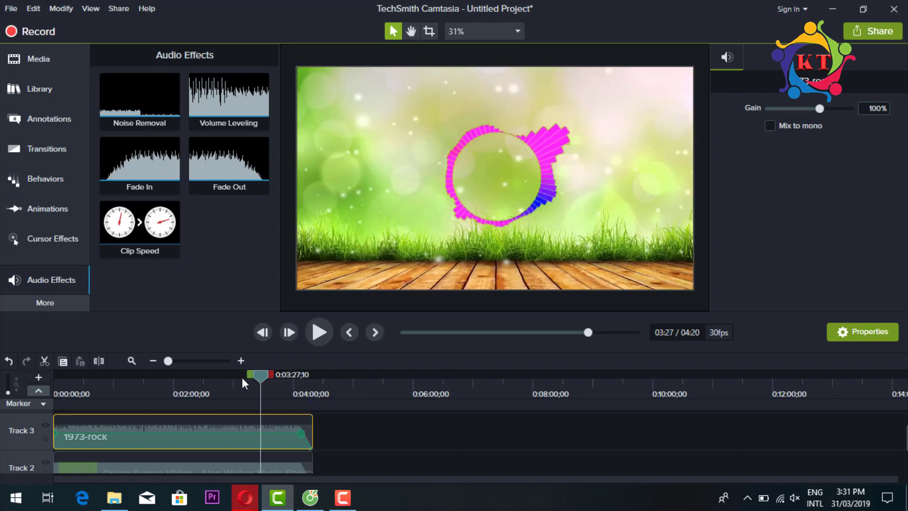
pyautogui.moveTo(263, 376); pyautogui.dragTo(8, 393)
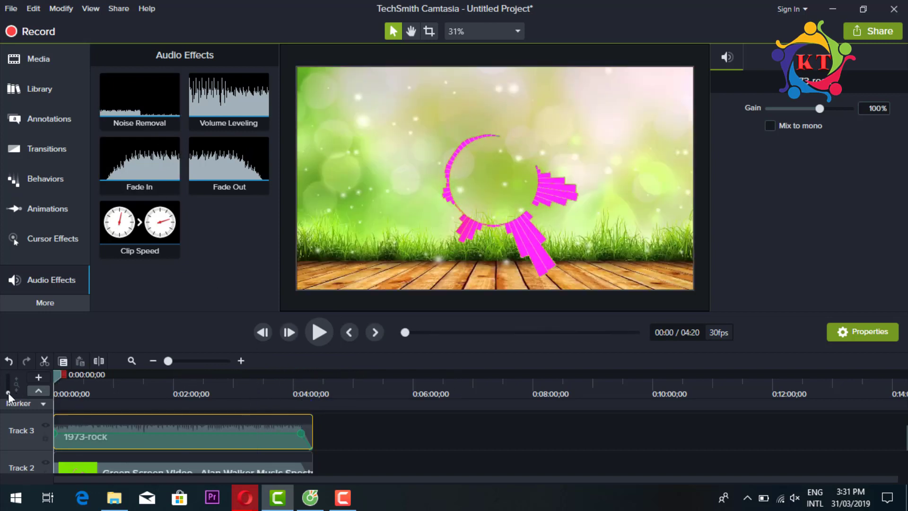
pyautogui.click(320, 335)
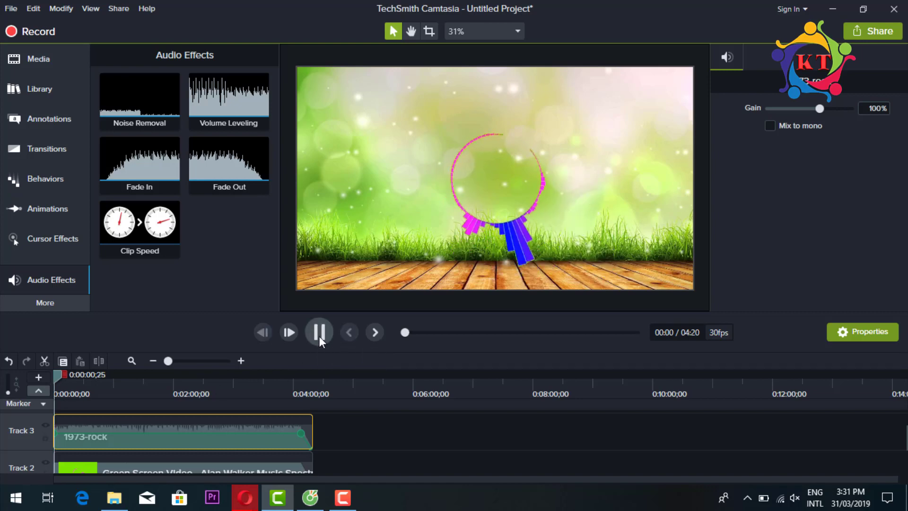
pyautogui.click(796, 499)
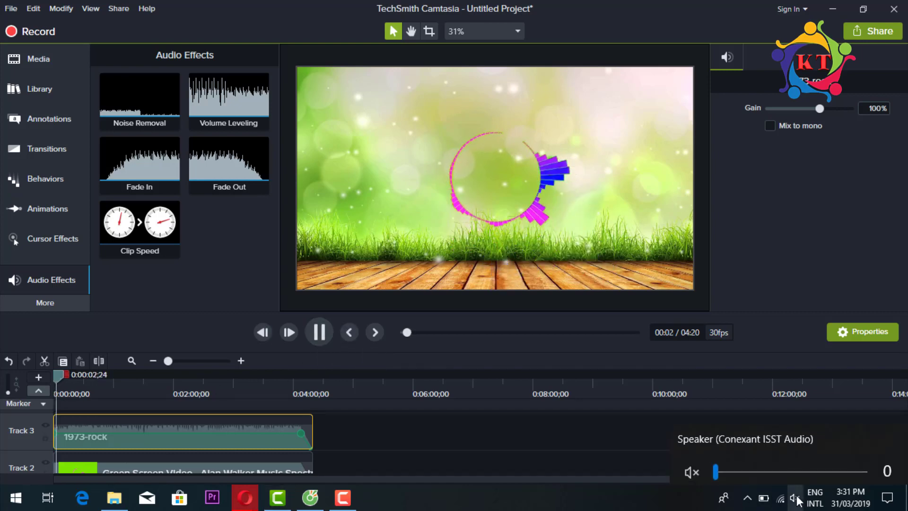
pyautogui.moveTo(747, 465); pyautogui.dragTo(776, 463)
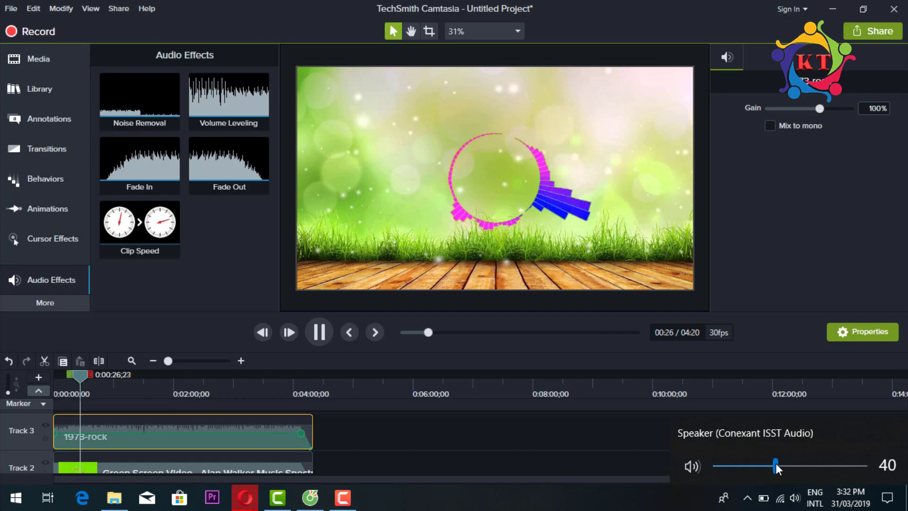
pyautogui.click(320, 332)
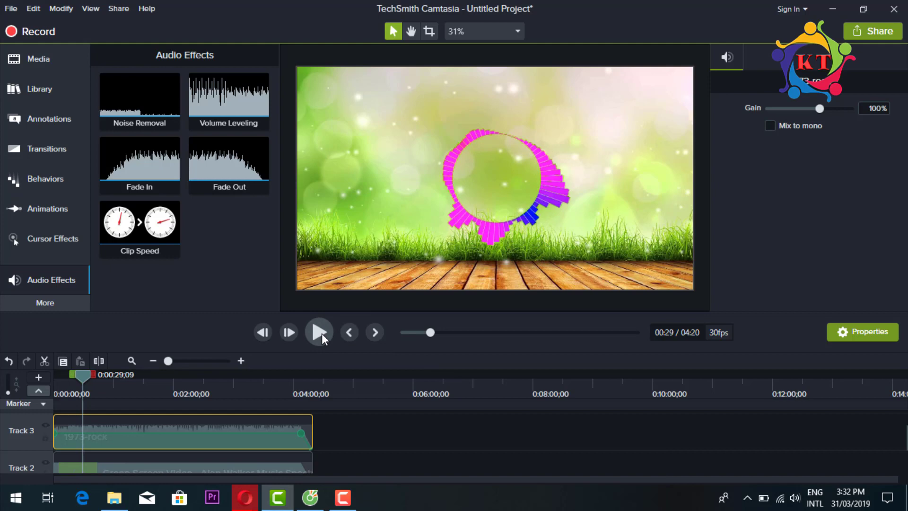
# Step: Preview a few seconds of the closing part of the project, starting from about 0:03:38
pyautogui.moveTo(84, 378); pyautogui.dragTo(287, 370)
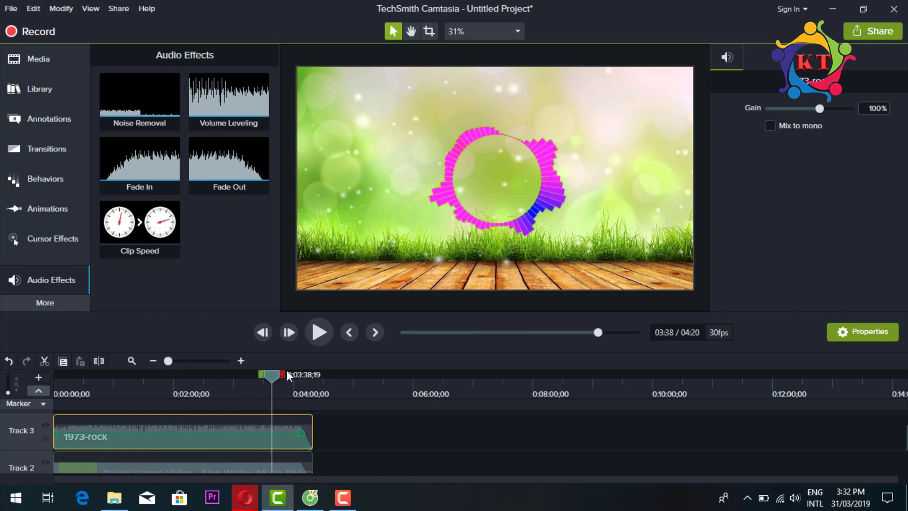
pyautogui.click(327, 334)
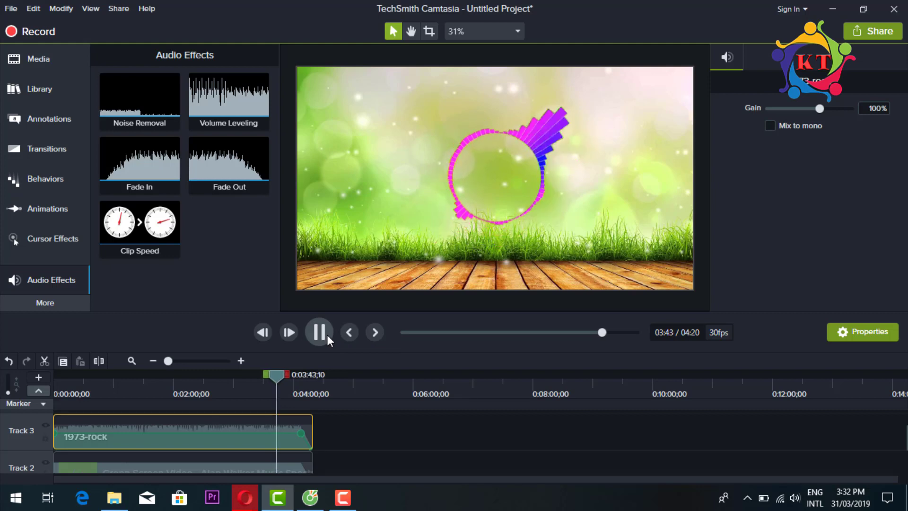
pyautogui.click(327, 334)
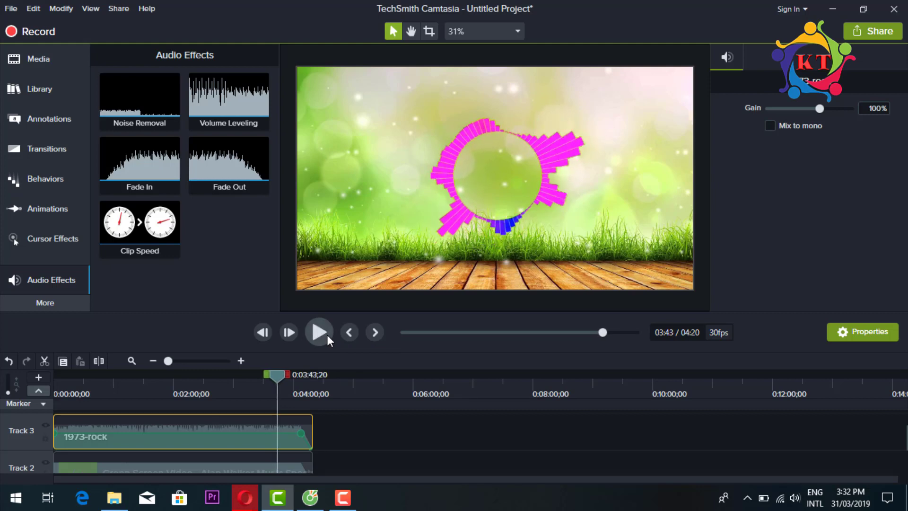